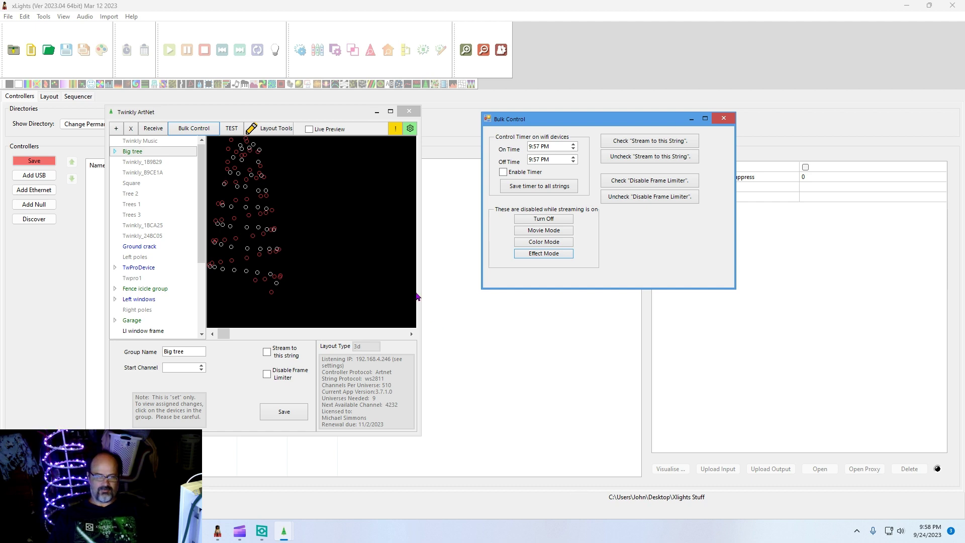
Select the Big tree group in Twinkly ArtNet and view its tree-shaped 3D light preview
left_click(153, 154)
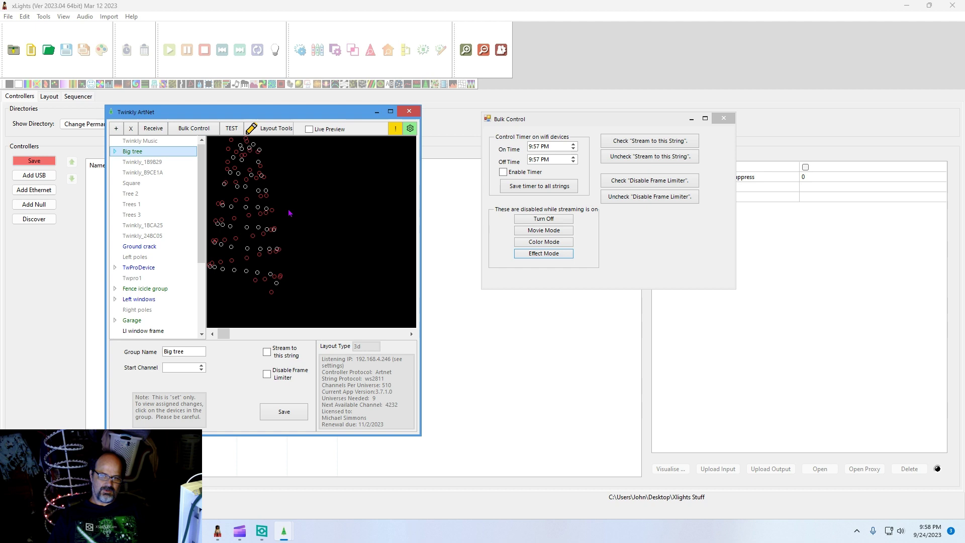
mouse_move(224, 335)
left_mouse_down()
mouse_move(282, 336)
mouse_move(207, 328)
left_mouse_up()
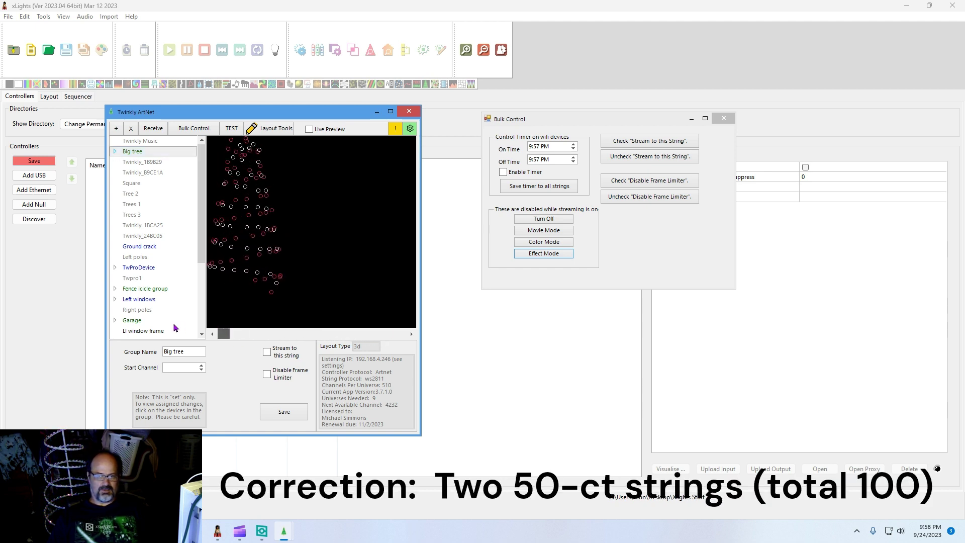
Set the Big tree group's start channel to 1 and save the channel assignment
left_click(115, 152)
left_click(142, 162)
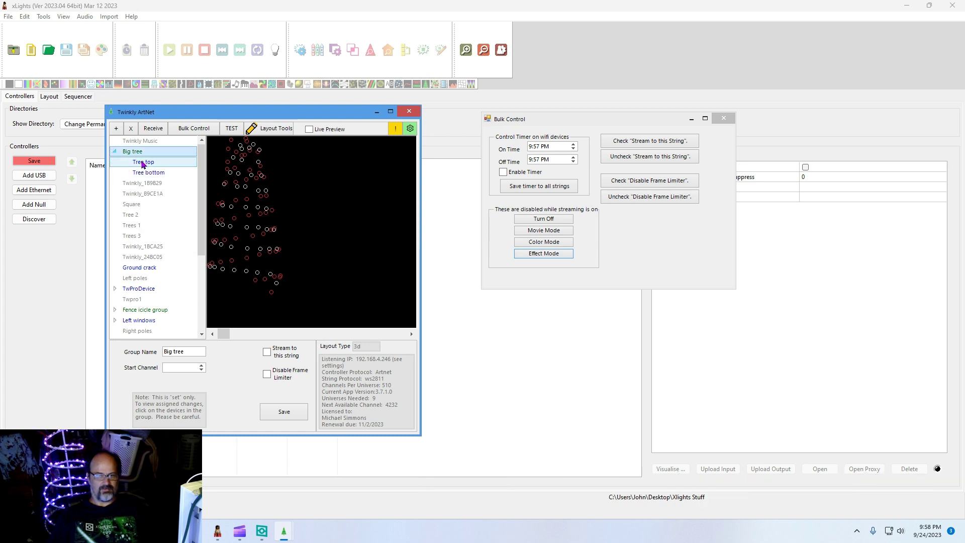
left_click(147, 173)
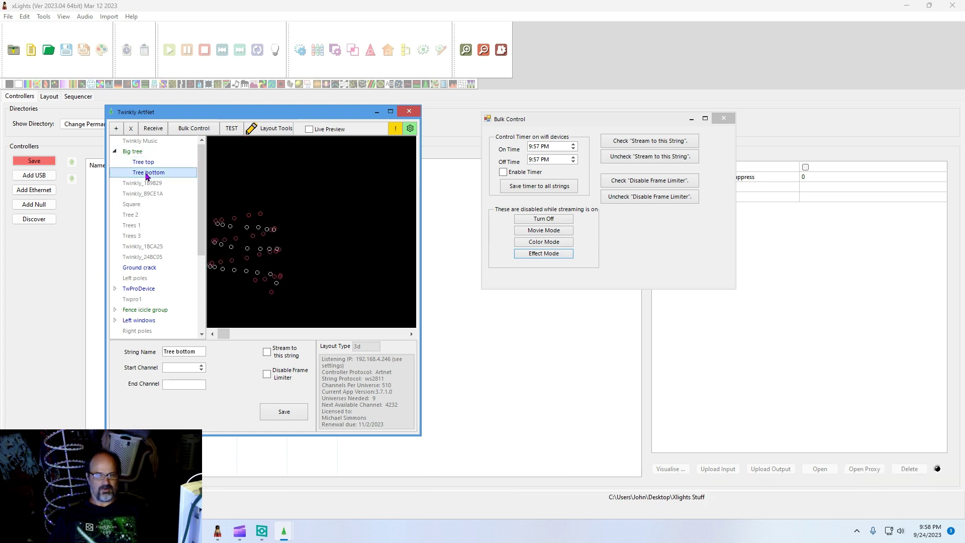
double_click(138, 151)
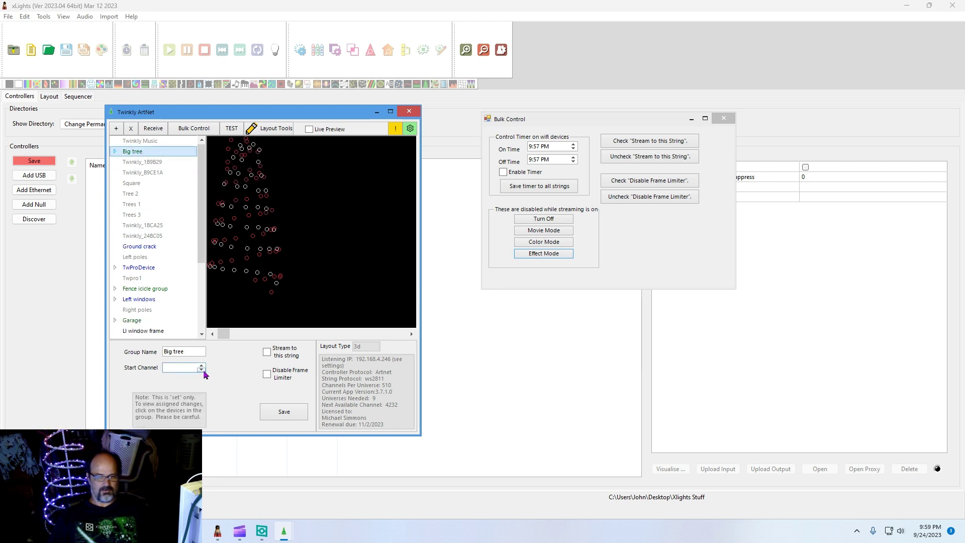
left_click(201, 367)
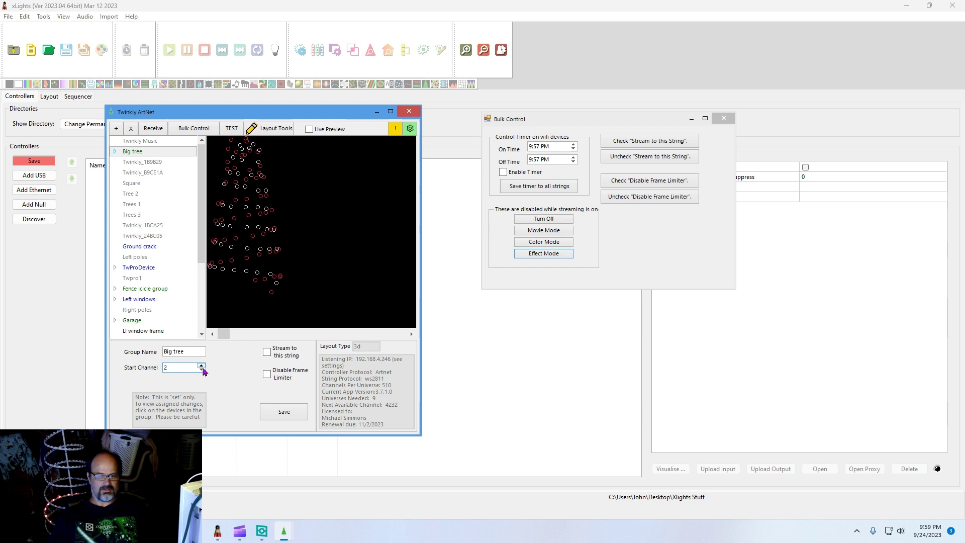
left_click(282, 415)
left_click(513, 296)
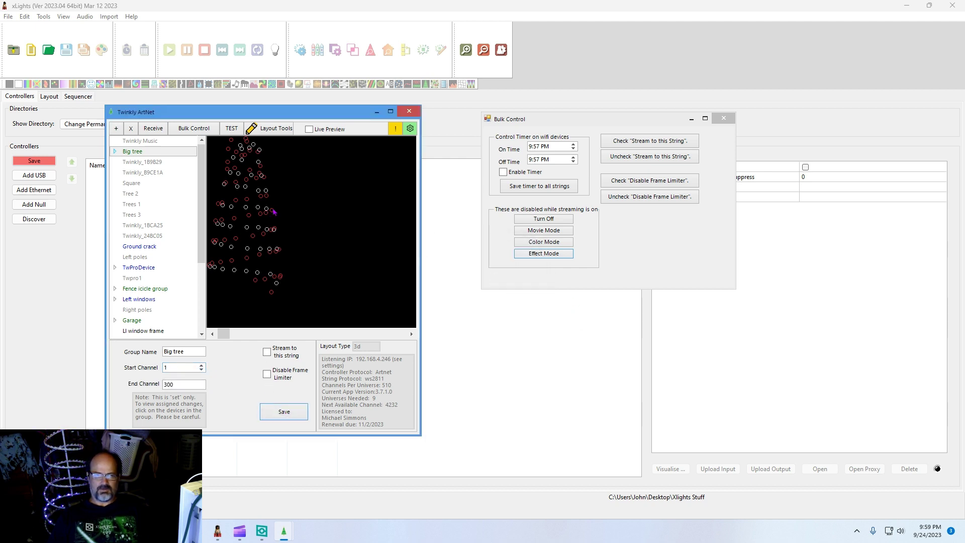
Confirm Tree top now spans channels 1–150 and start receiving ArtNet data
left_click(114, 151)
left_click(144, 162)
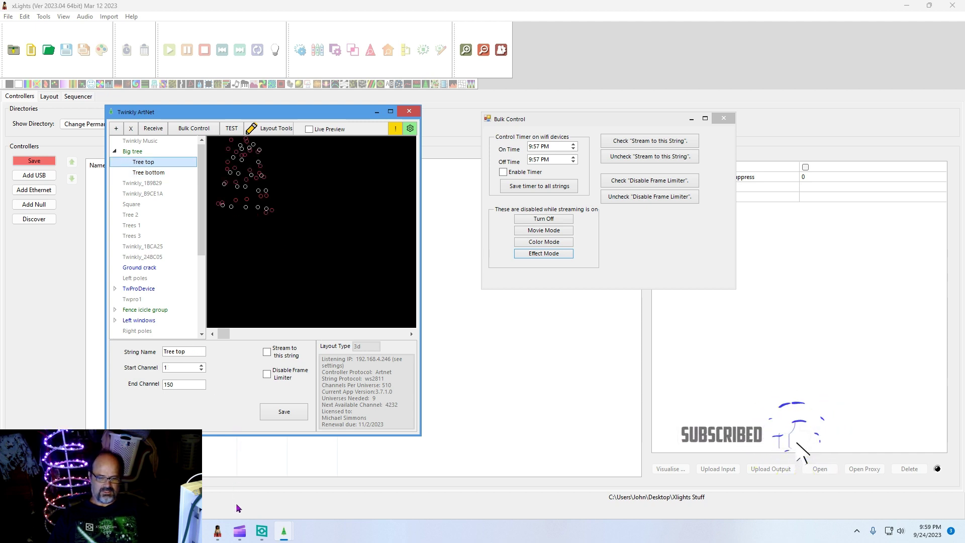
left_click(153, 128)
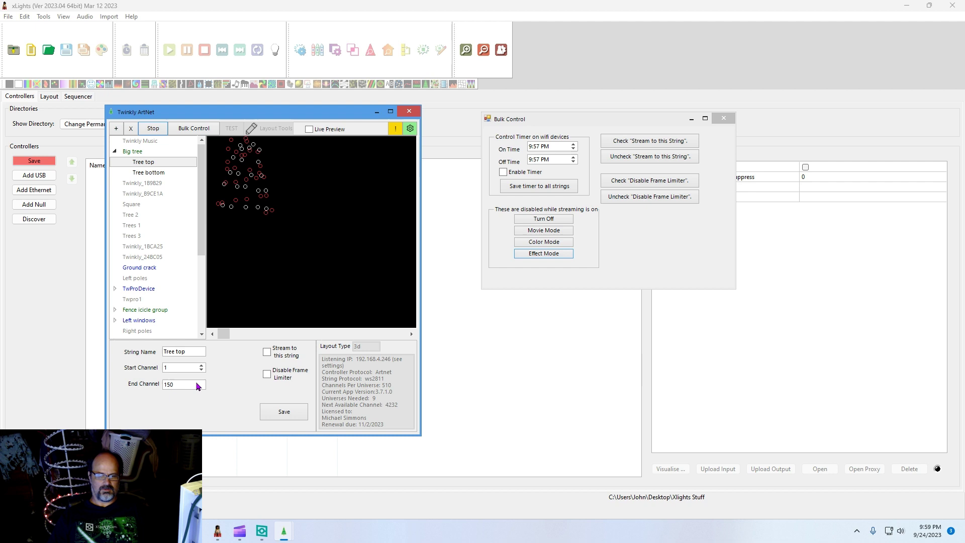
left_click(217, 531)
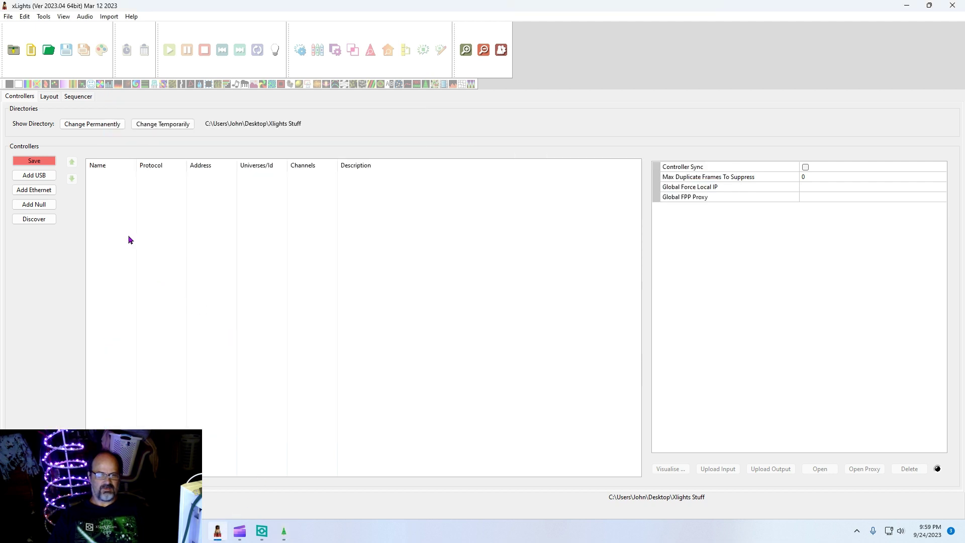
Discover network controllers and delete the 11 Twinkly controllers from Twinkly_213041 to Twinkly_65B725
left_click(27, 222)
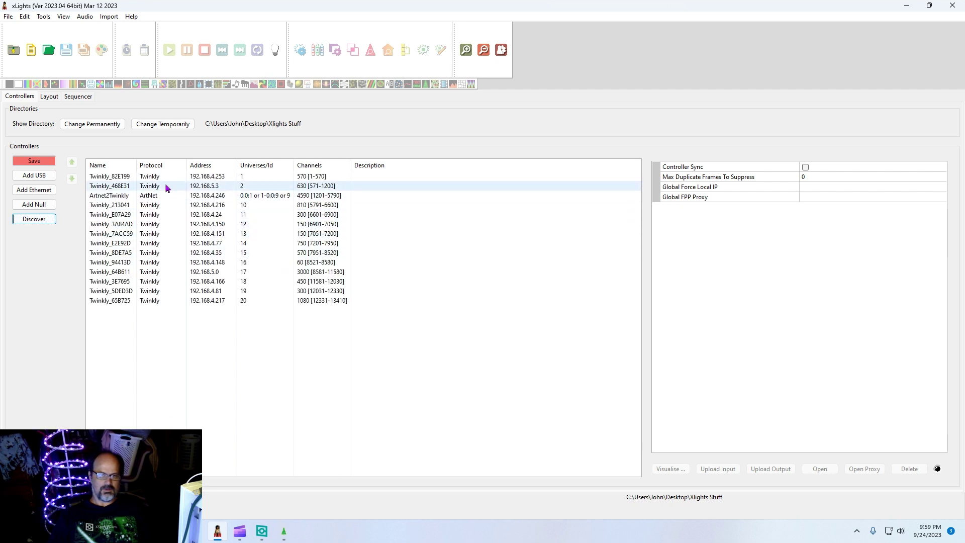
left_click(124, 196)
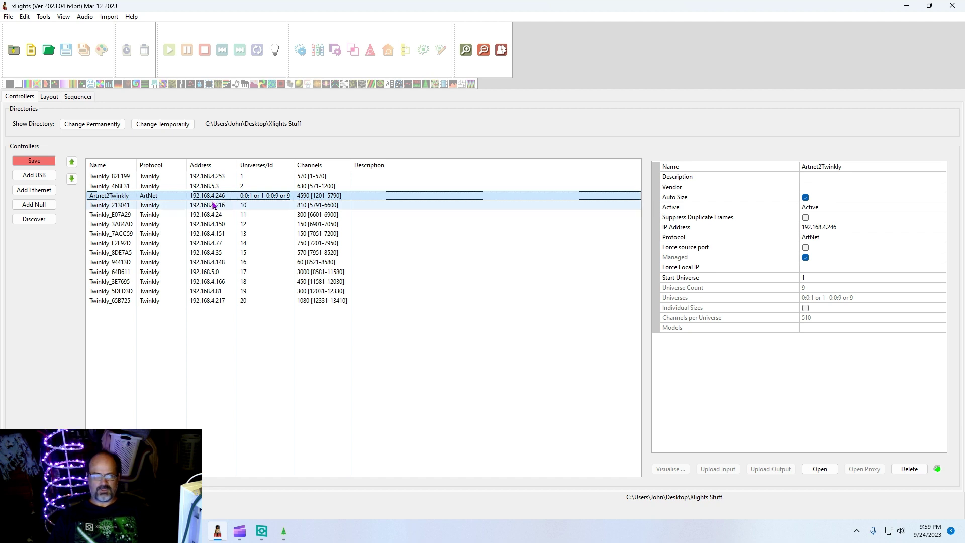
left_click(135, 205)
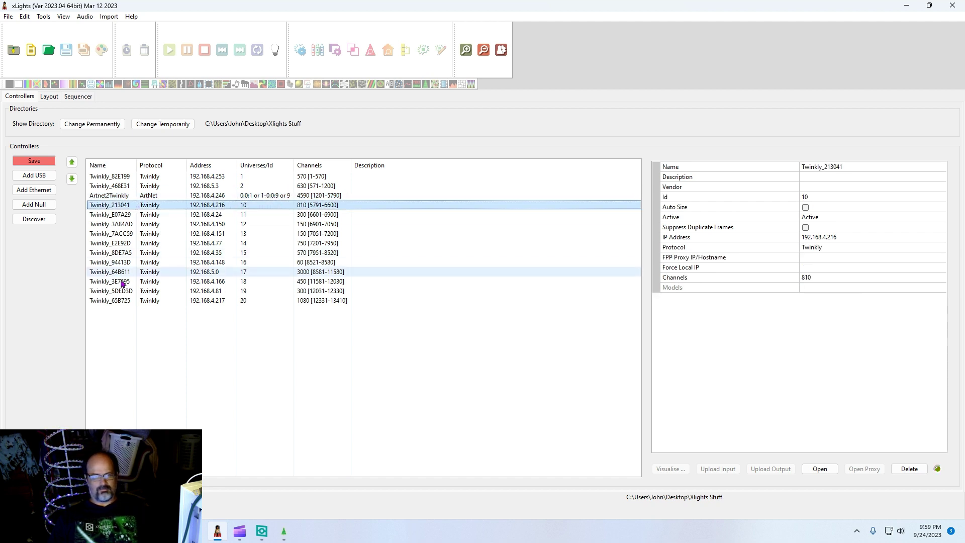
left_click(132, 301, "shift")
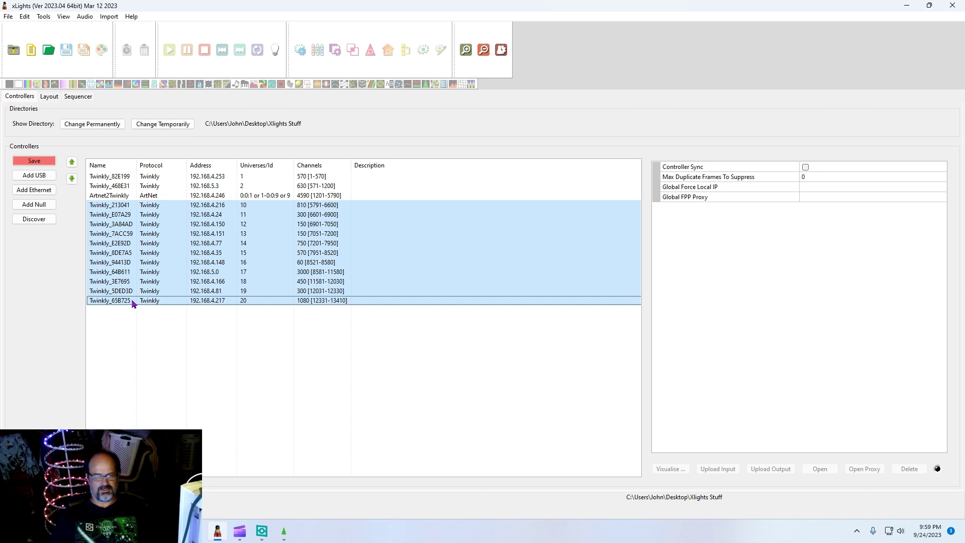
key("Delete")
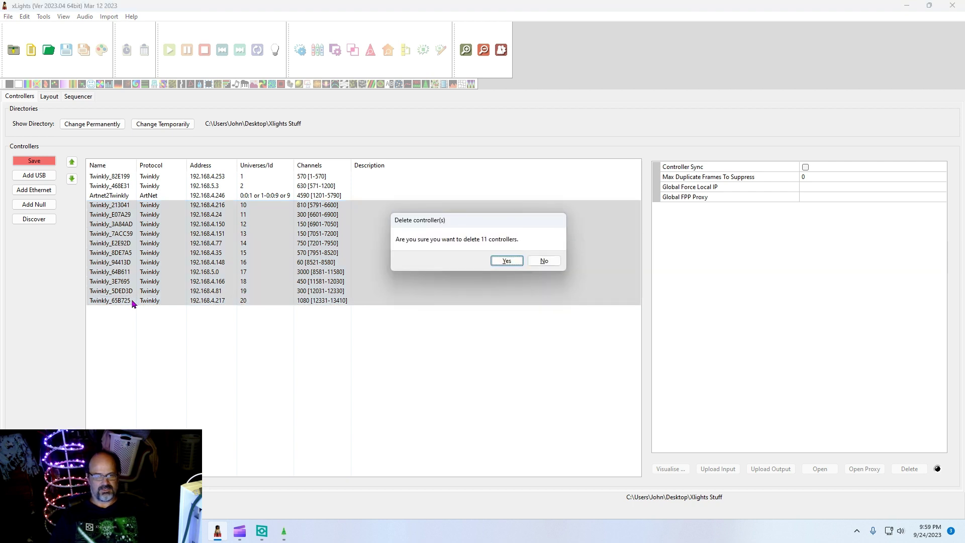
left_click(507, 261)
Delete the remaining Twinkly_468E31 and Twinkly_82E199 controllers
left_click(116, 188)
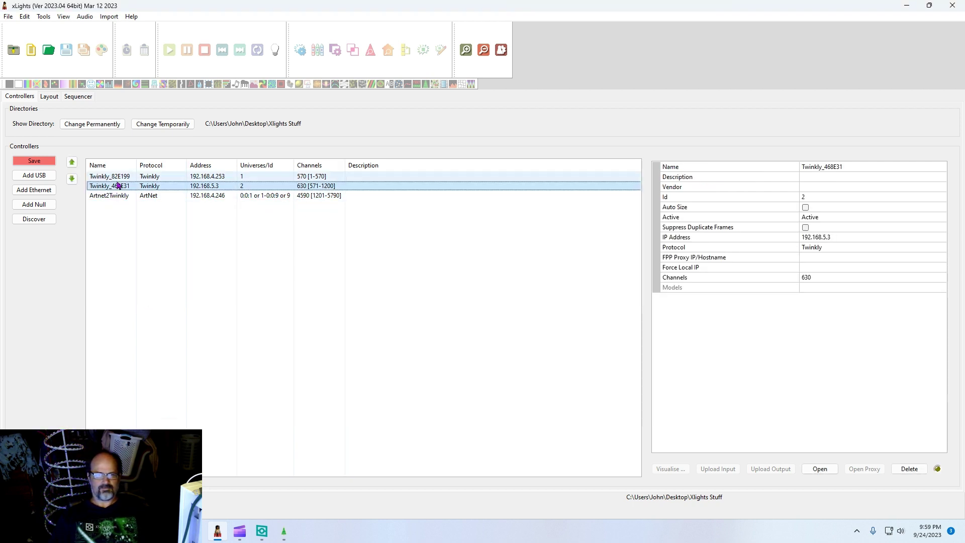
left_click(117, 180, "shift")
key("Delete")
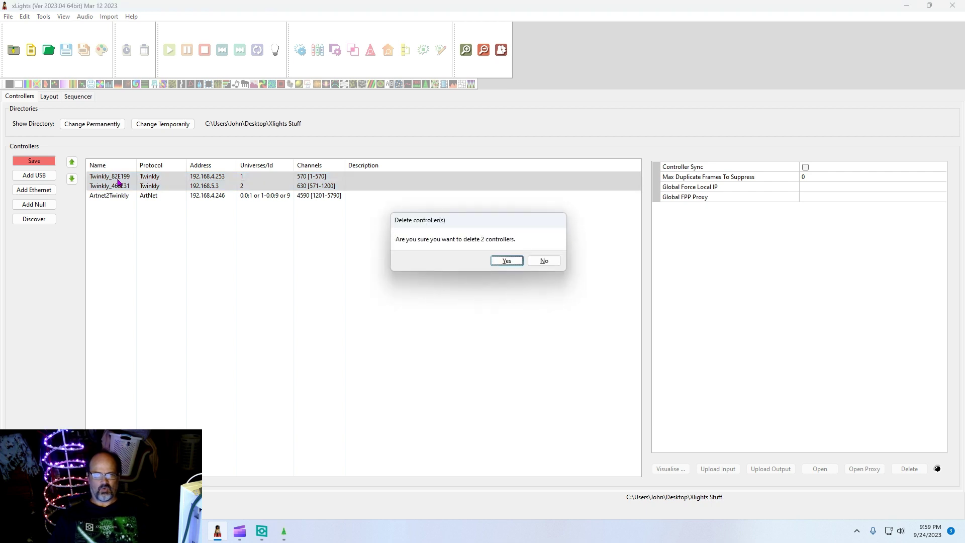
key("Return")
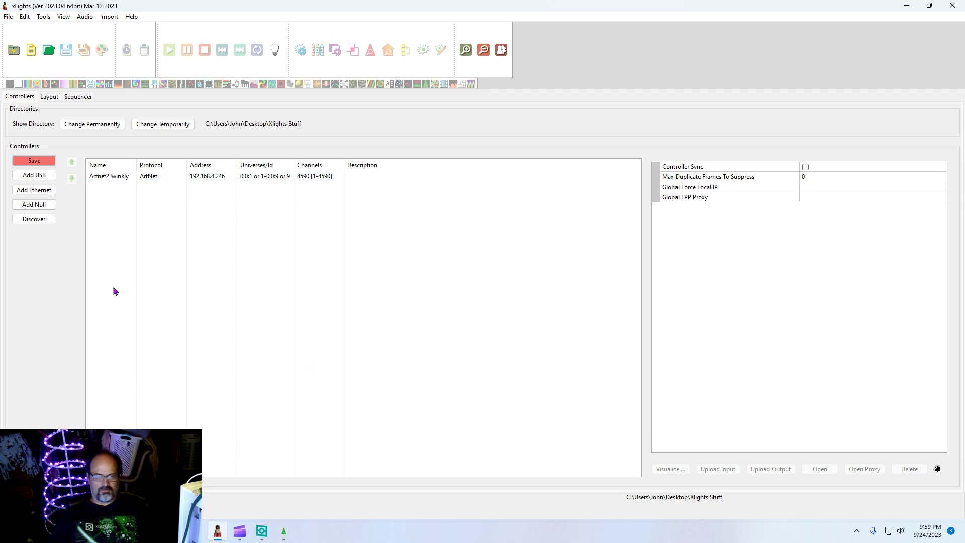
Show the empty Layout tab and check Twinkly ArtNet's settings: 510 bytes per universe from universe 1
left_click(113, 179)
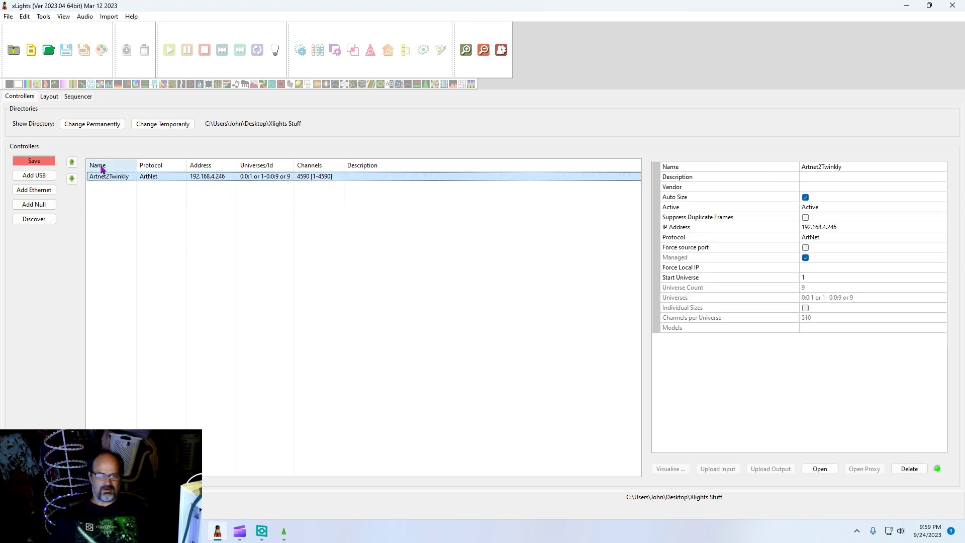
left_click(47, 97)
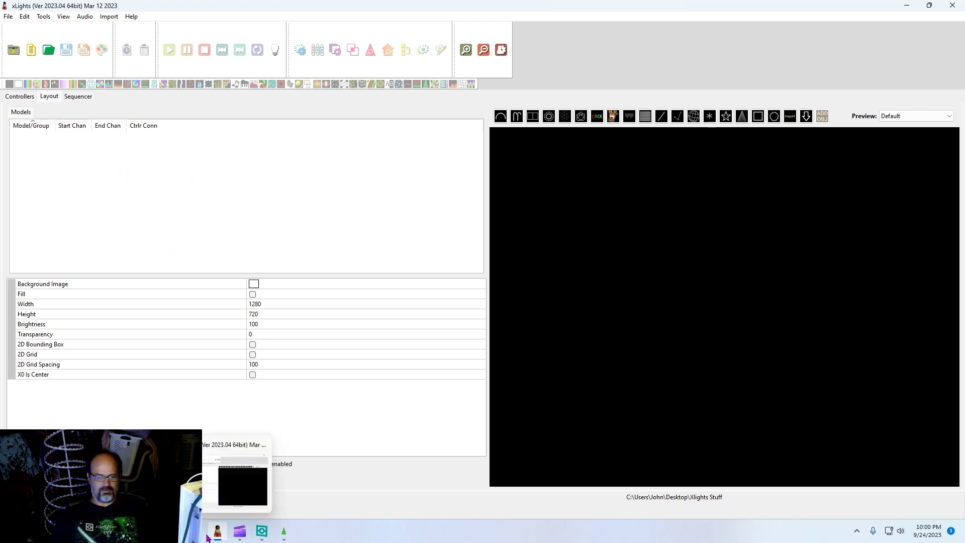
left_click(285, 534)
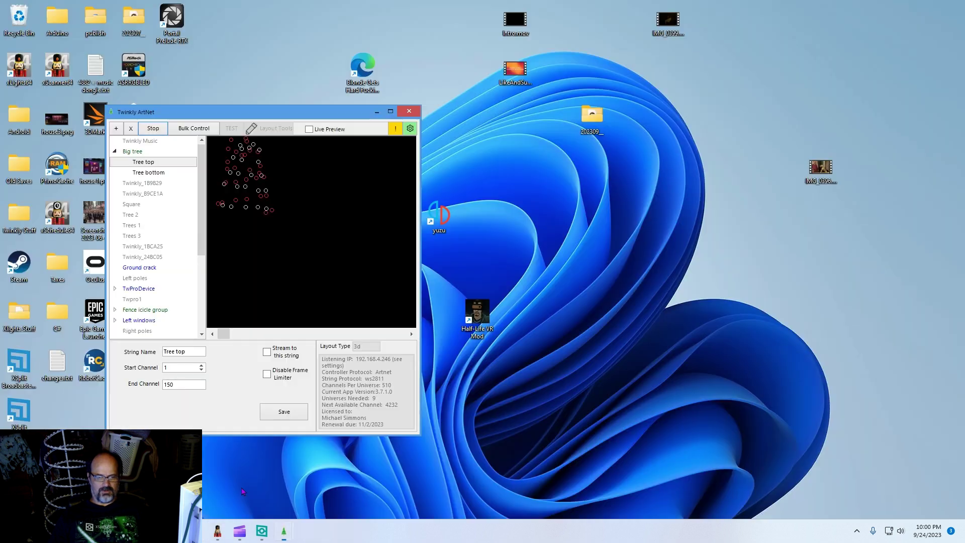
left_click(227, 470)
left_click(410, 130)
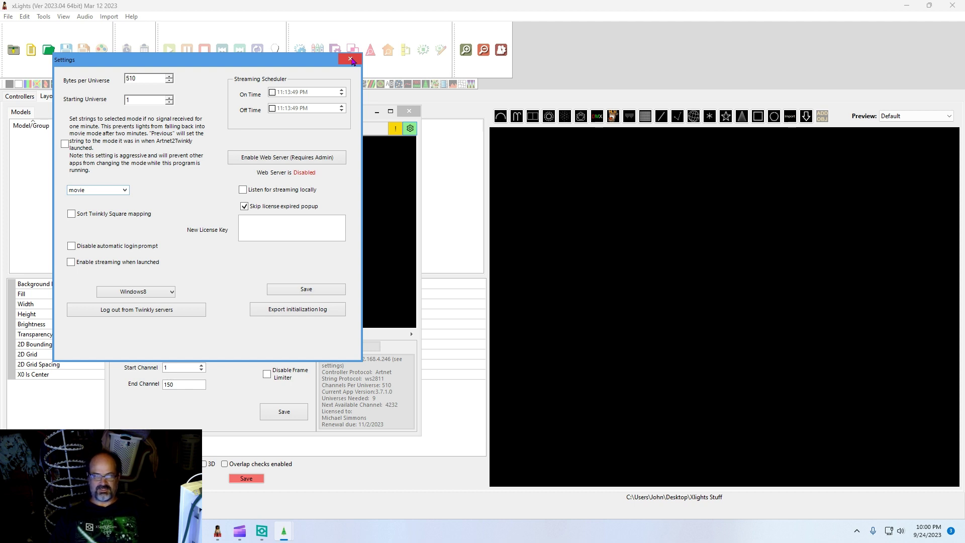
left_click(350, 60)
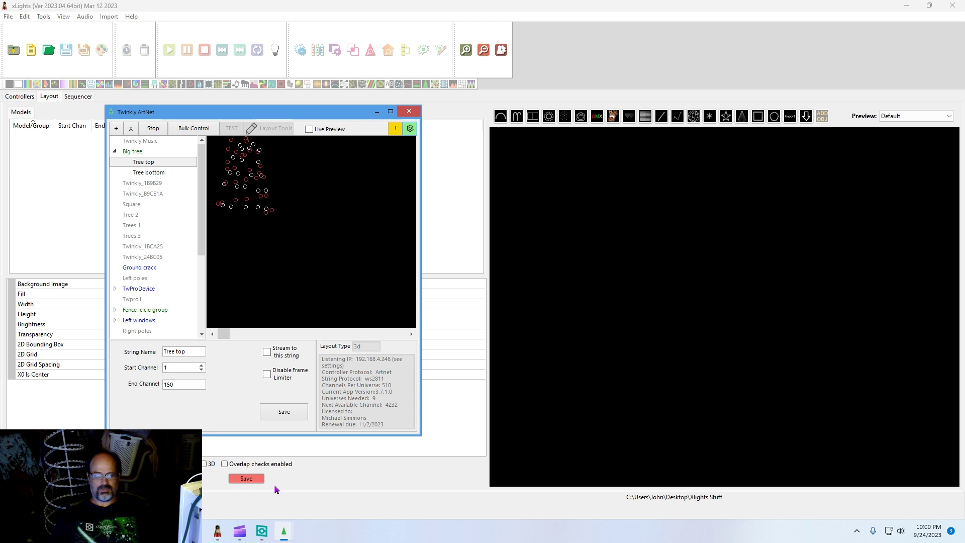
left_click(218, 534)
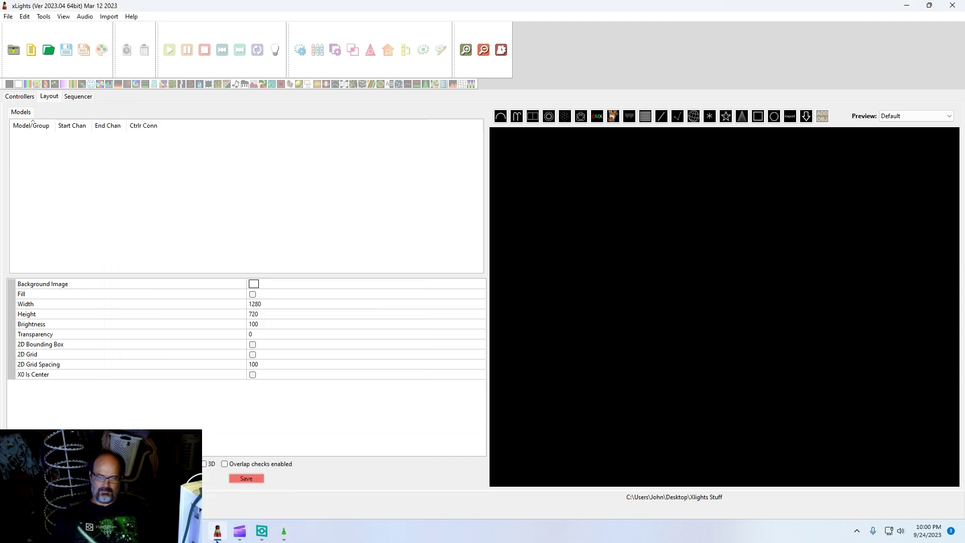
Turn off Auto Size on the Artnet2Twinkly controller and save the controller configuration
left_click(26, 97)
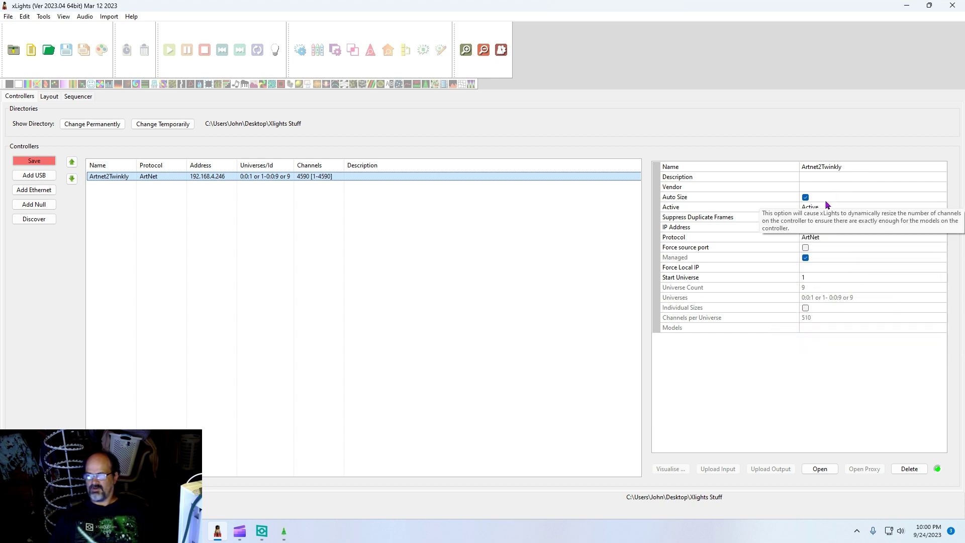
left_click(805, 197)
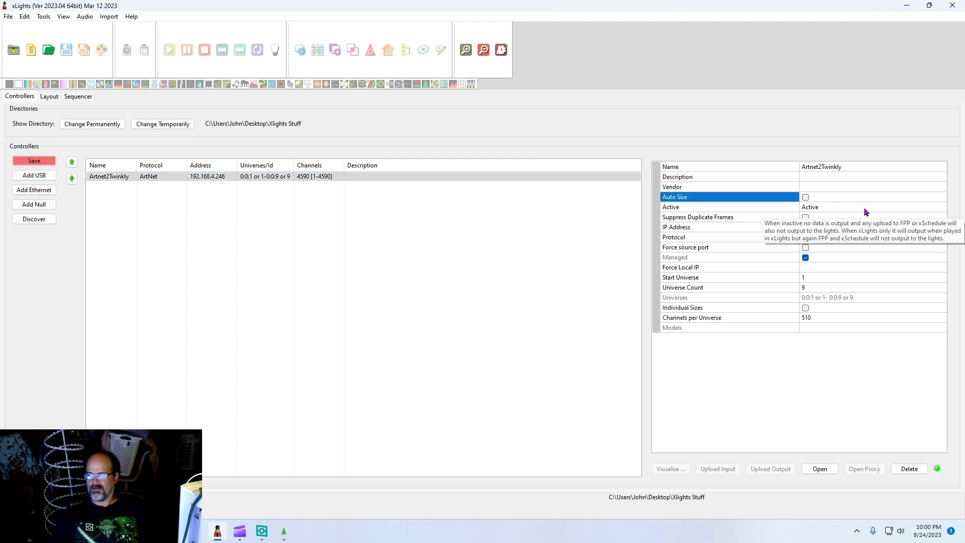
left_click(35, 165)
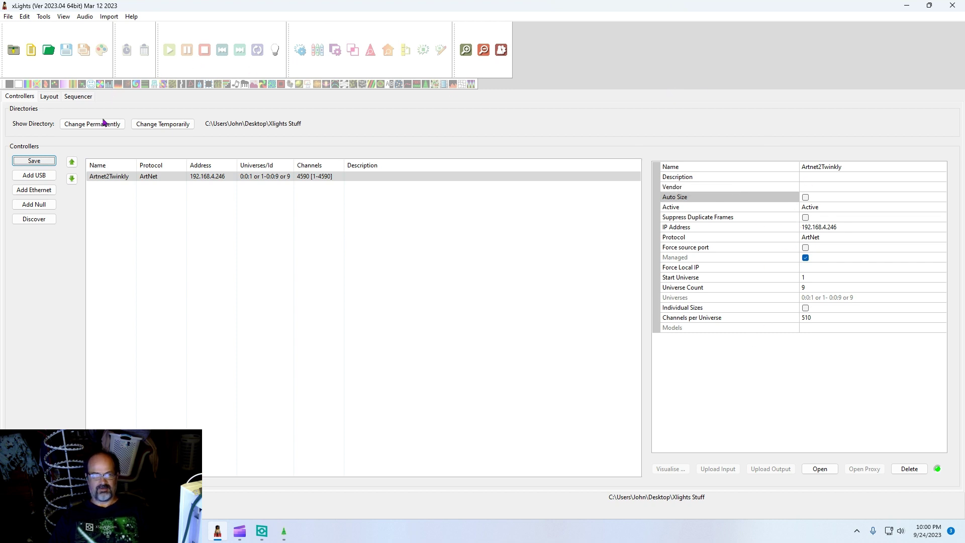
left_click(48, 96)
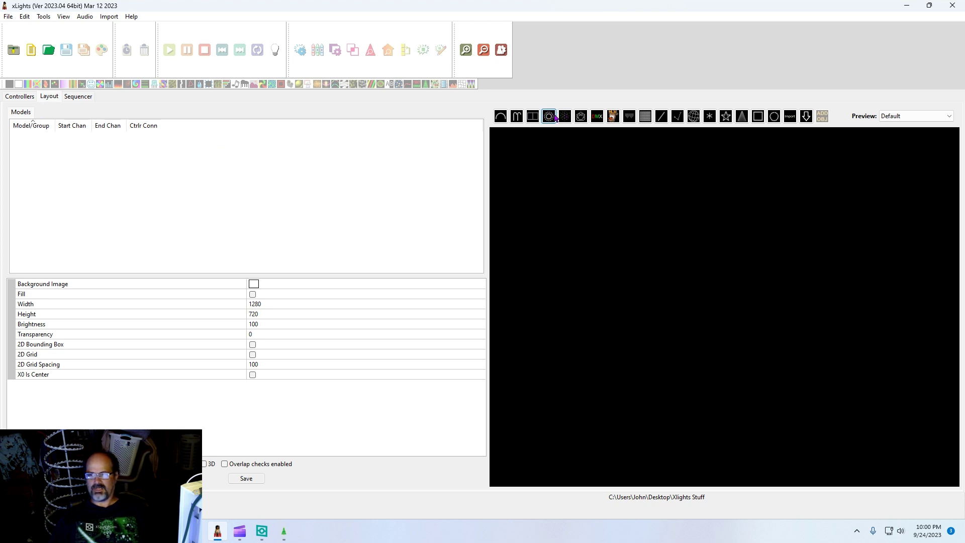
Draw a new Custom model on the layout preview, glancing at the Big tree strings in Twinkly ArtNet
left_click(580, 116)
left_click_drag(578, 142, 663, 210)
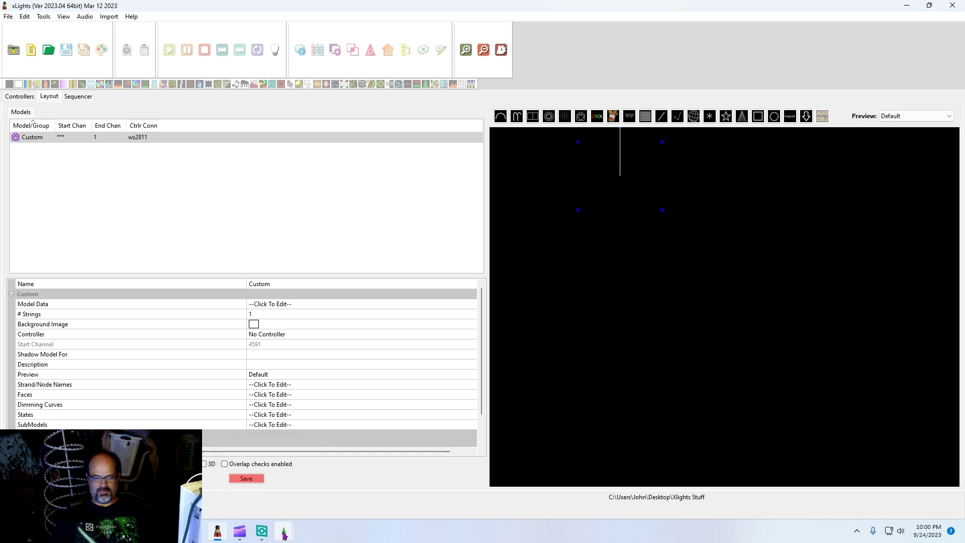
mouse_move(284, 533)
left_click(244, 470)
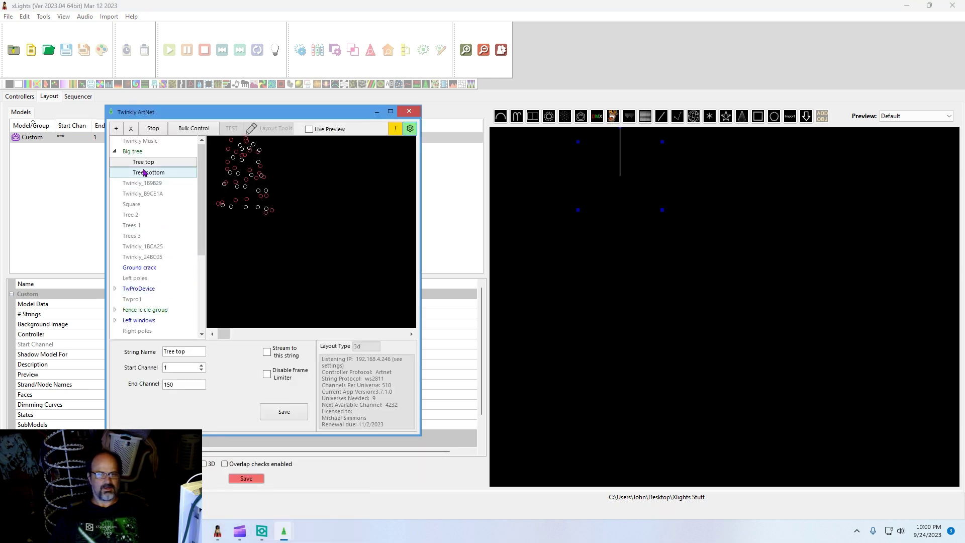
left_click(134, 152)
left_click(578, 395)
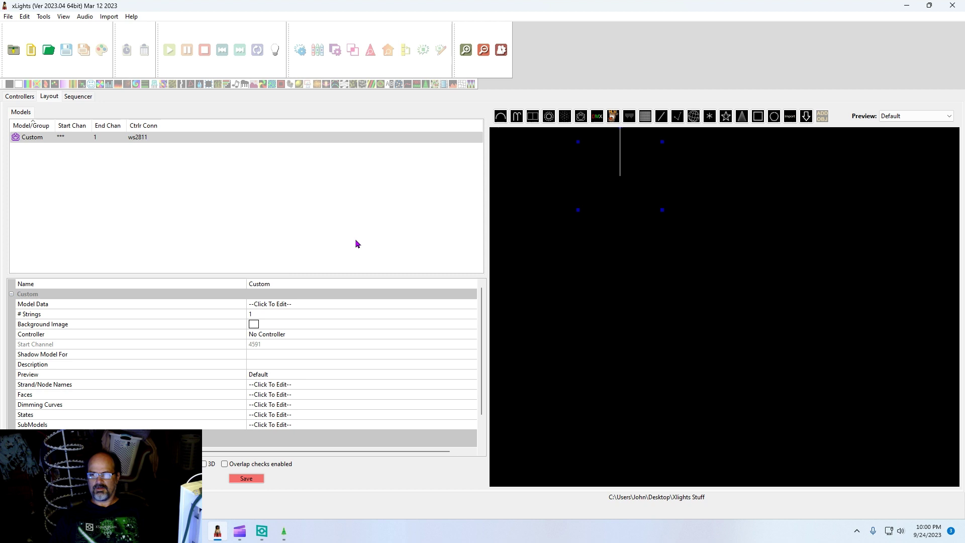
Open the Custom model's grid editor and browse the Import From Controller list without importing
left_click(308, 305)
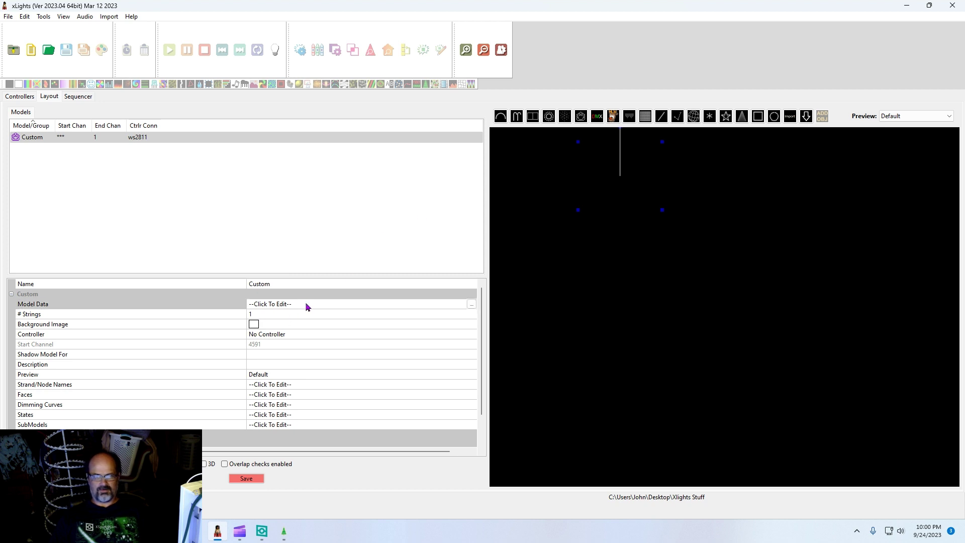
left_click(471, 304)
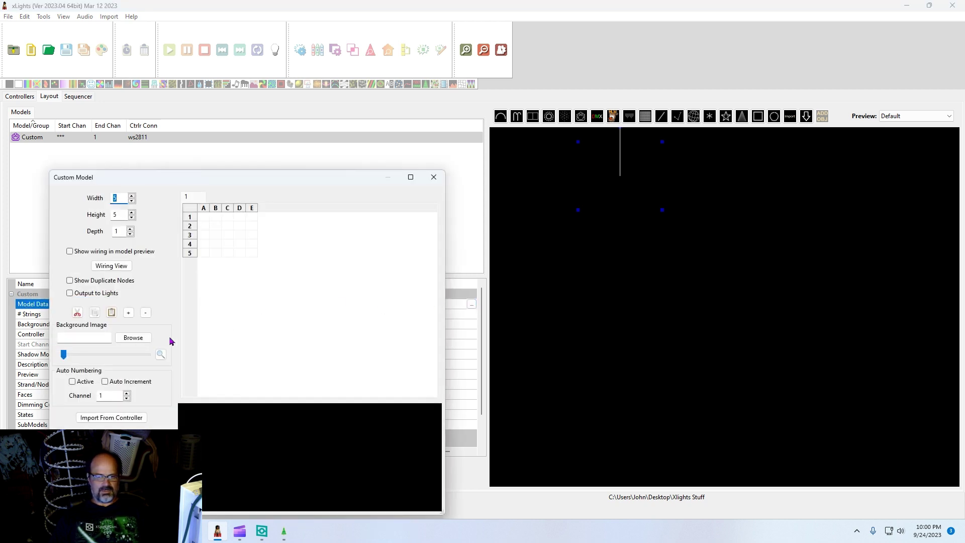
left_click(129, 419)
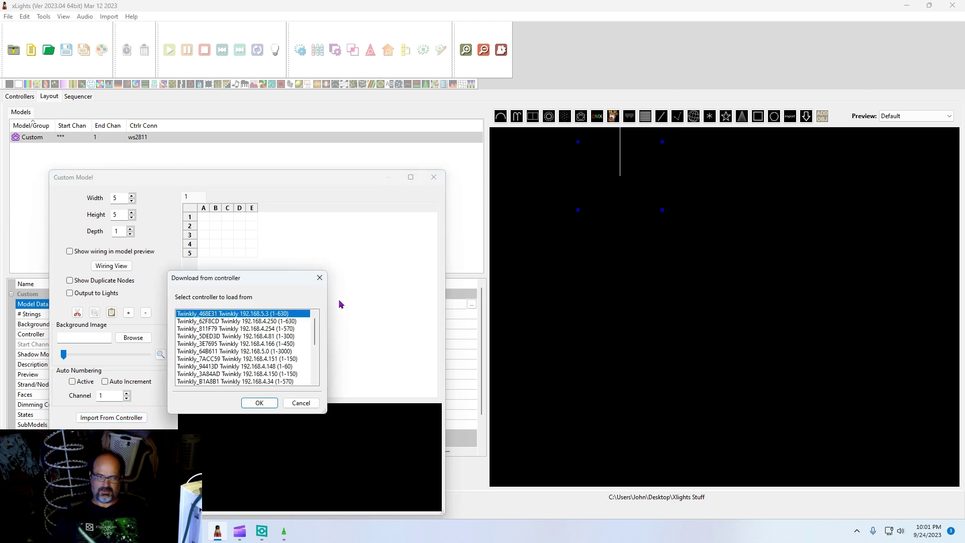
scroll(281, 325, "down", 3)
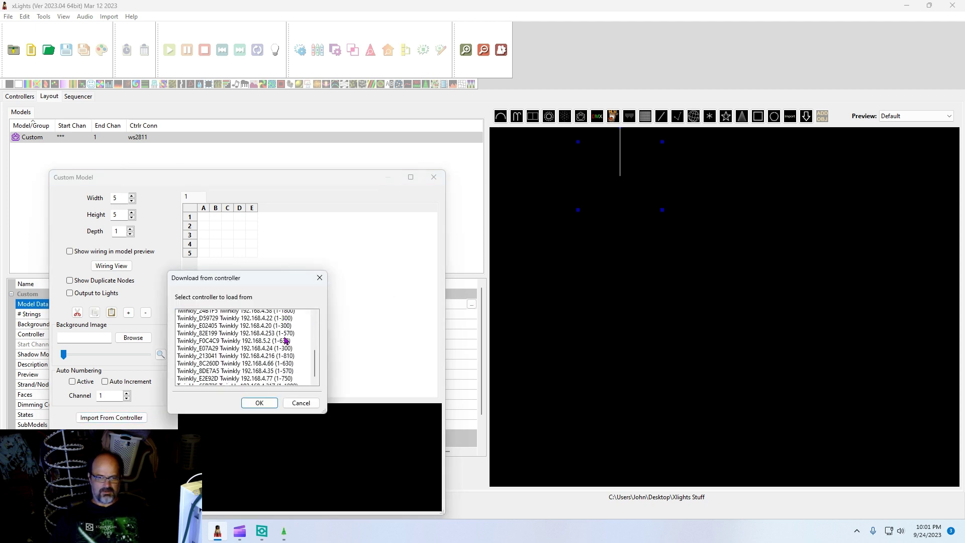
key("Home")
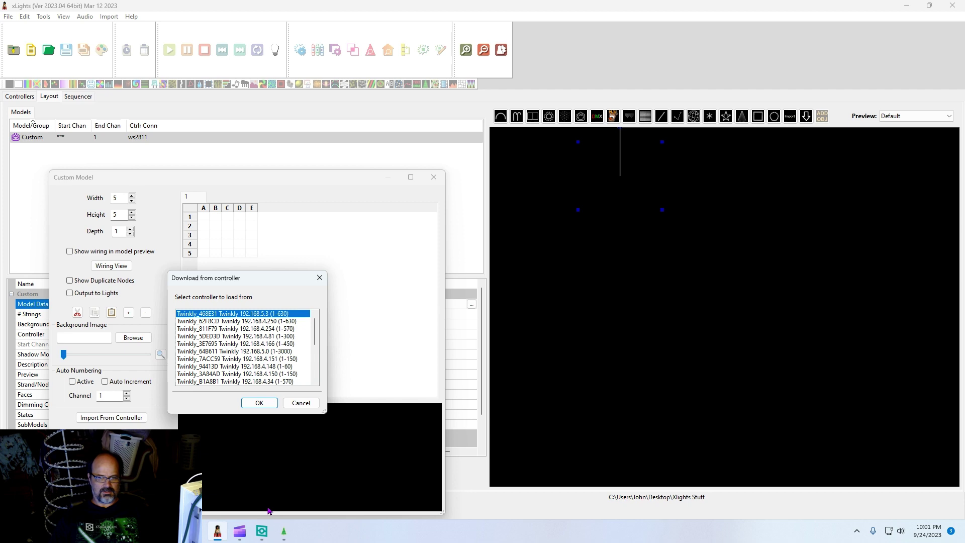
mouse_move(285, 527)
left_click(319, 278)
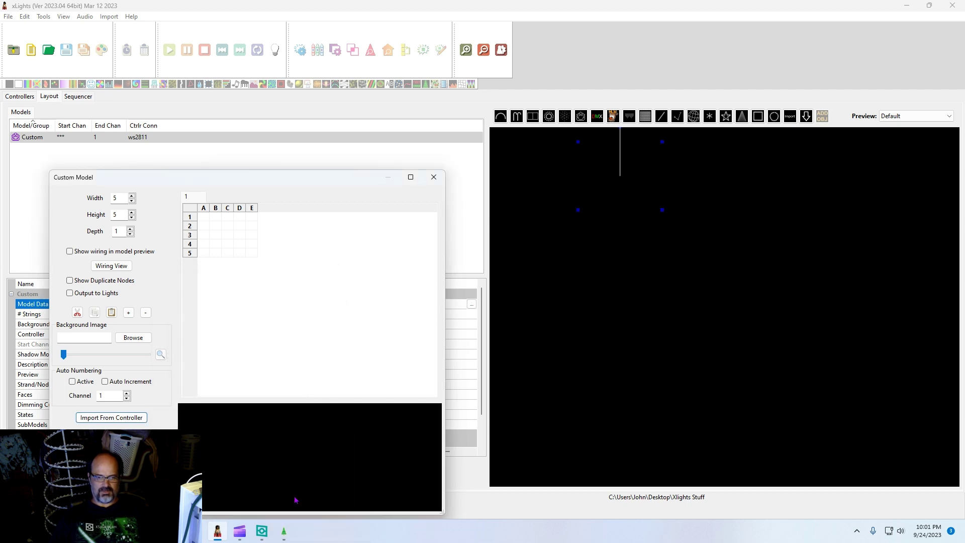
Stop Twinkly ArtNet's Art-Net reception and cancel xLights' controller download list
left_click(243, 470)
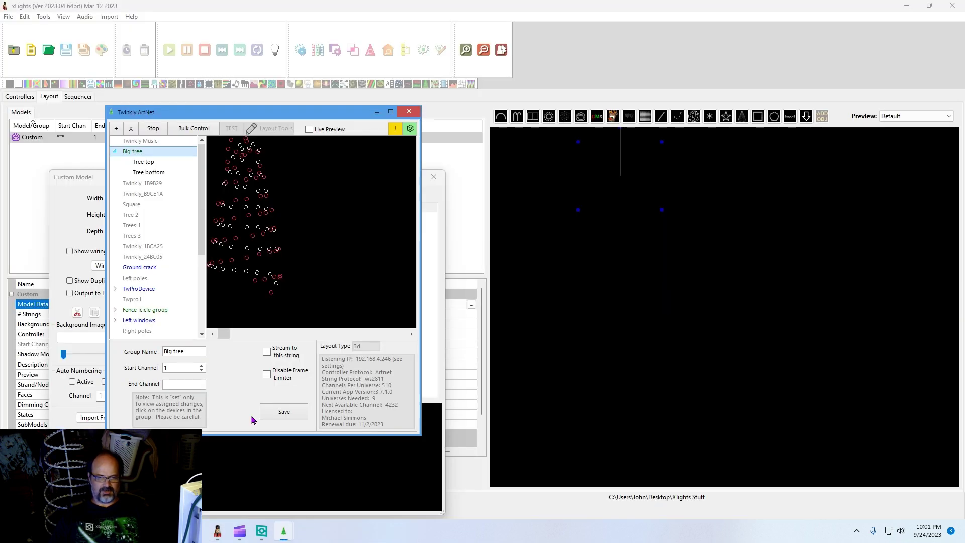
left_click(157, 129)
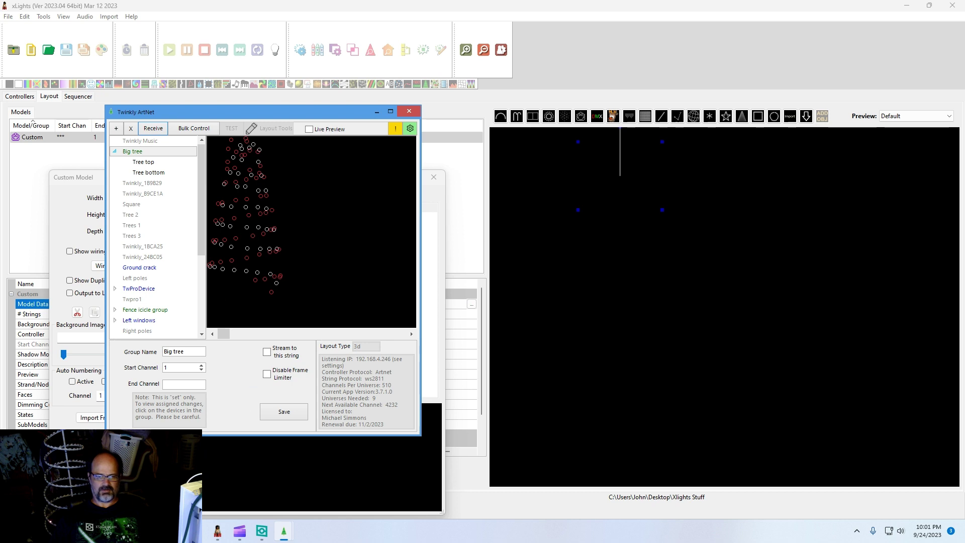
left_click(83, 389)
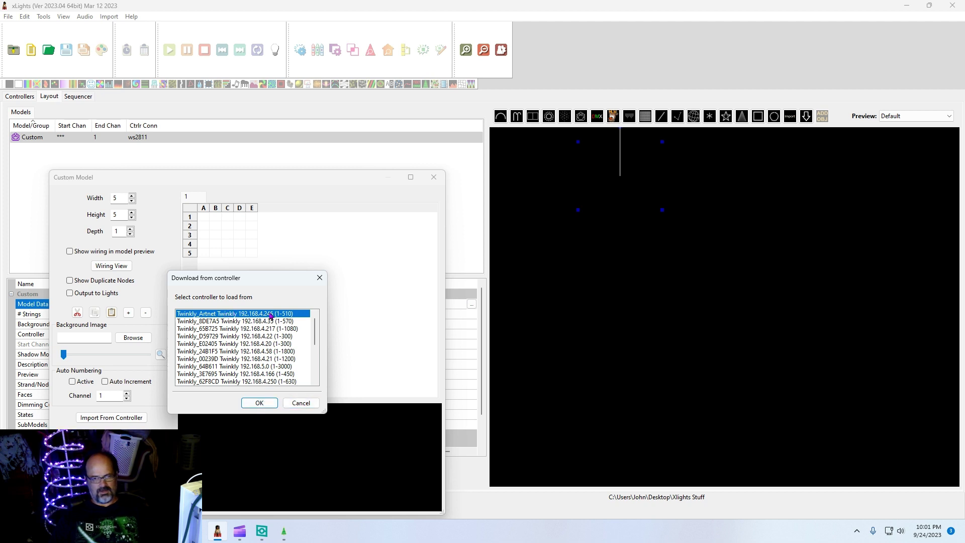
left_click(300, 402)
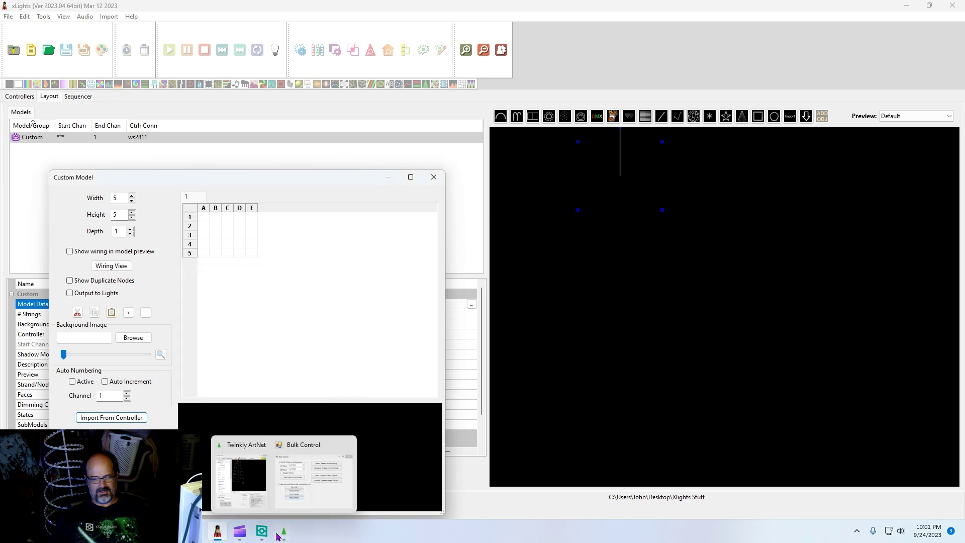
Enable Twinkly ArtNet's web server and select the Big tree group in the relaunched app
left_click(241, 487)
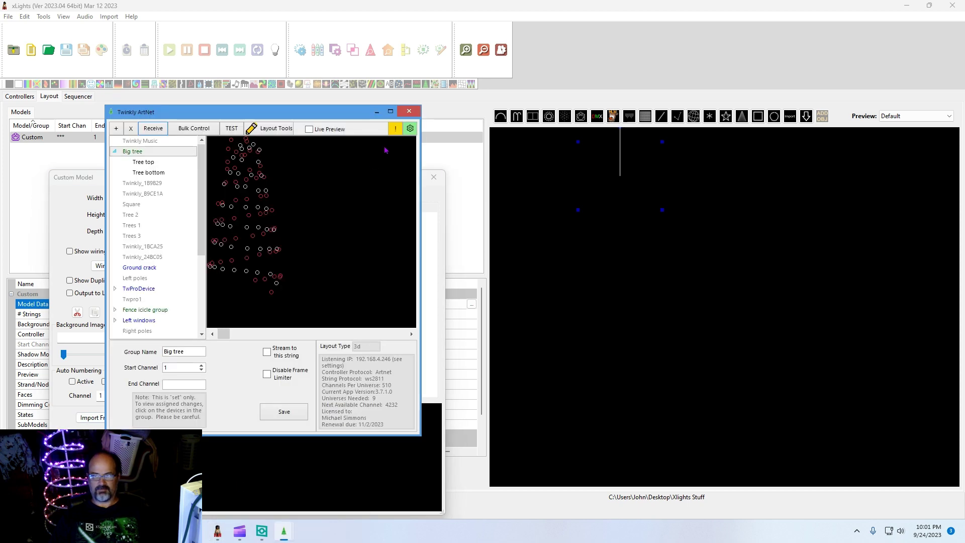
left_click(412, 128)
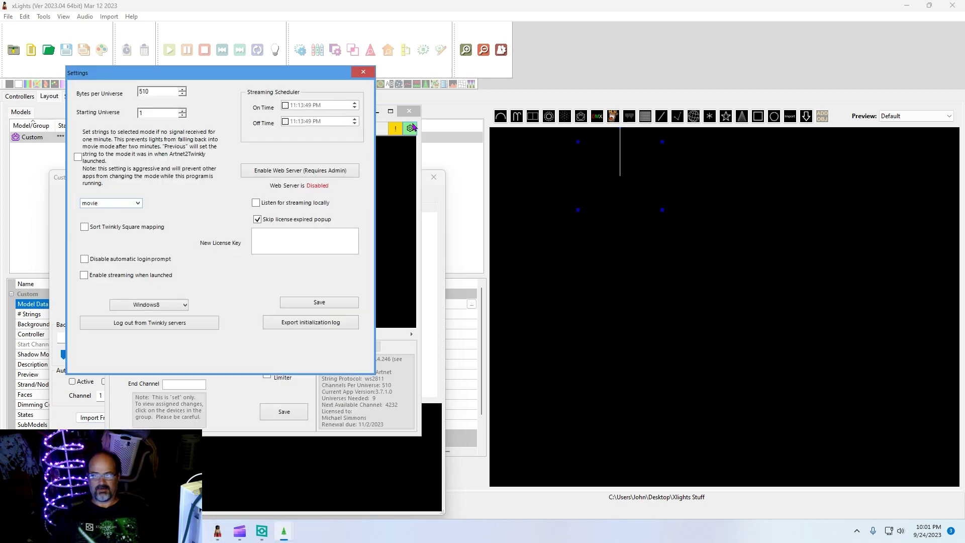
left_click(327, 171)
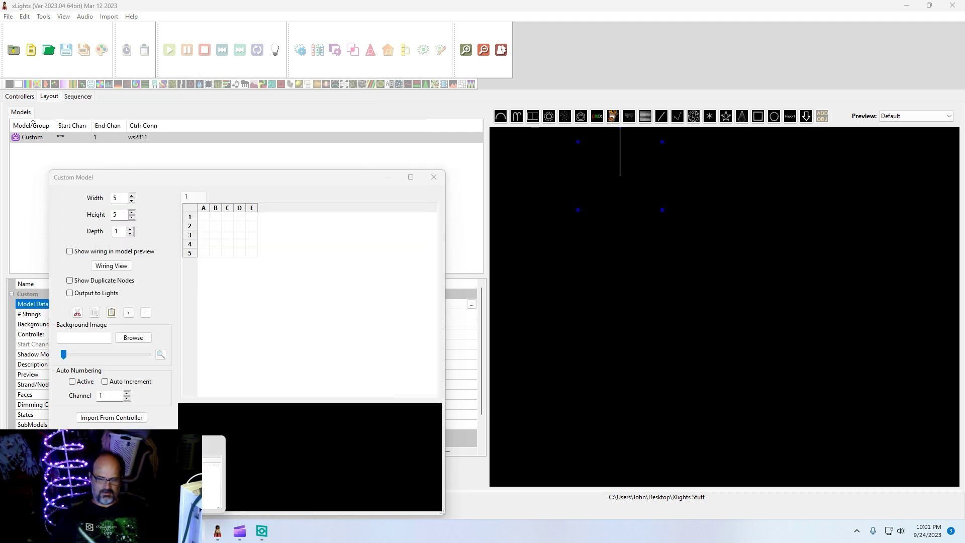
left_click(218, 534)
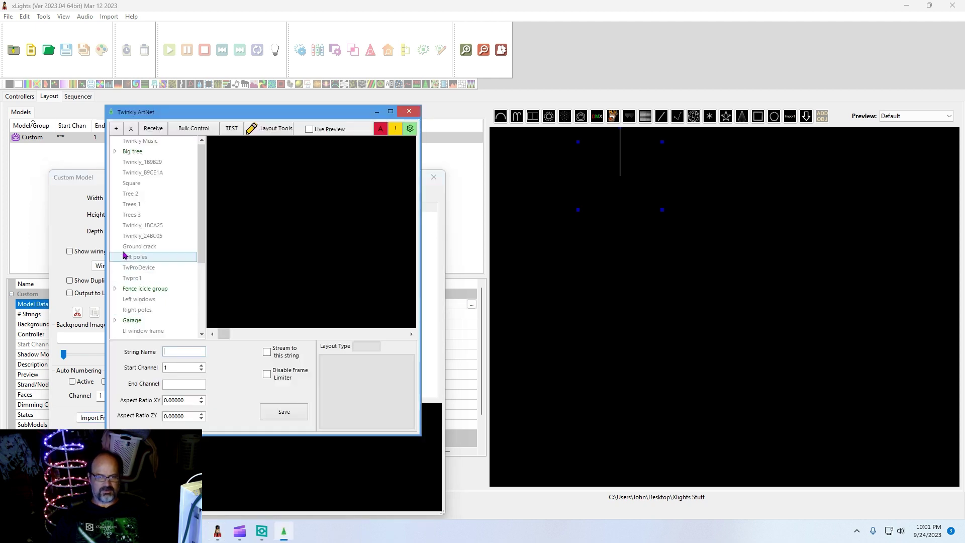
left_click(140, 152)
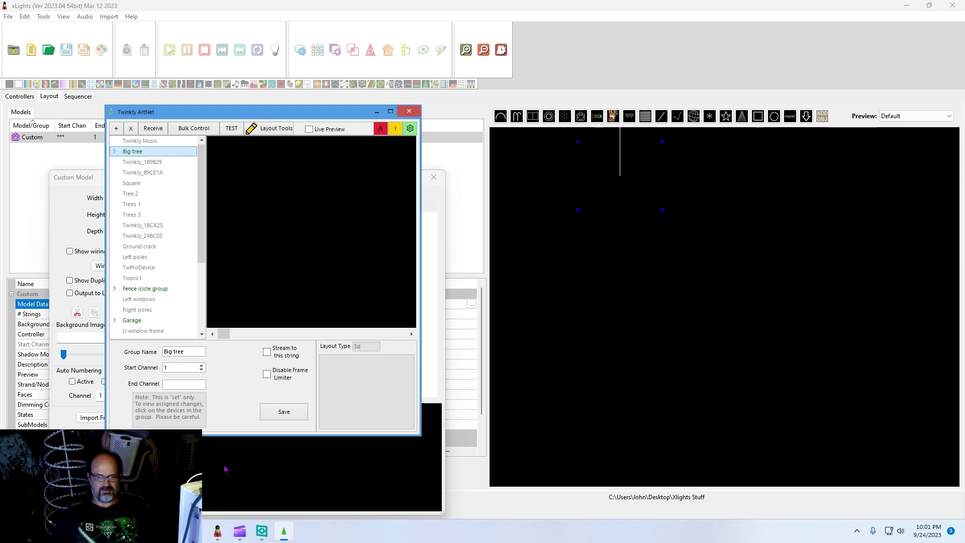
left_click(212, 534)
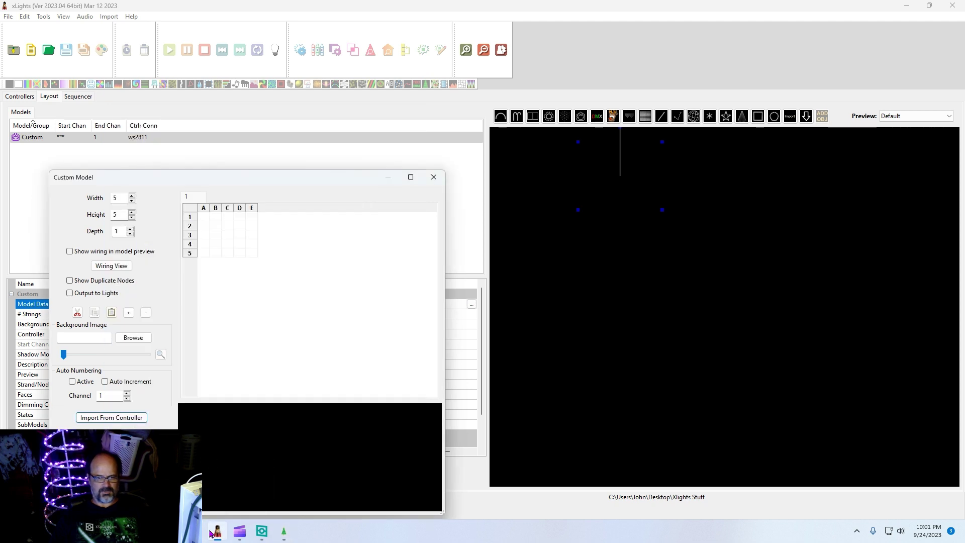
Import the Twinkly_Artnet controller's 104×52 tree layout into the Custom model and close the editor
left_click(108, 417)
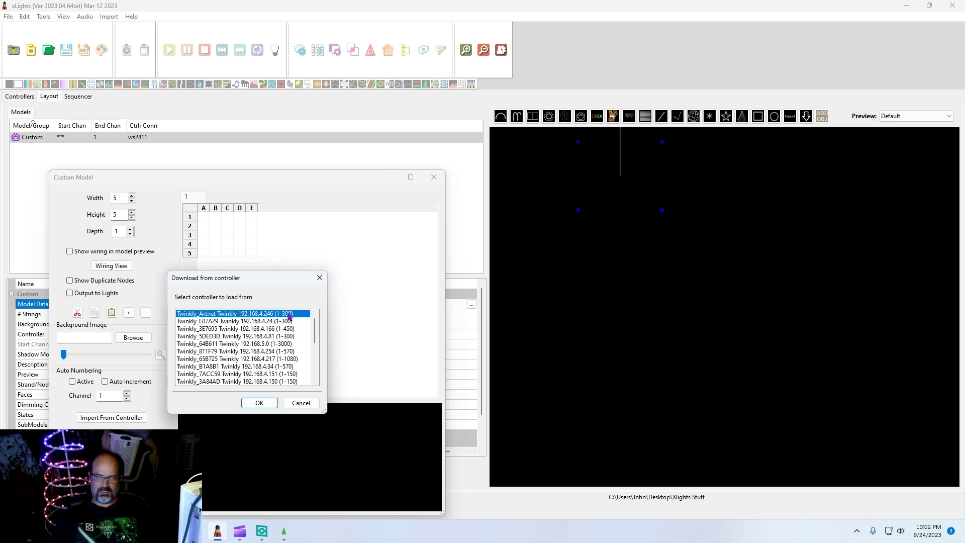
left_click(258, 405)
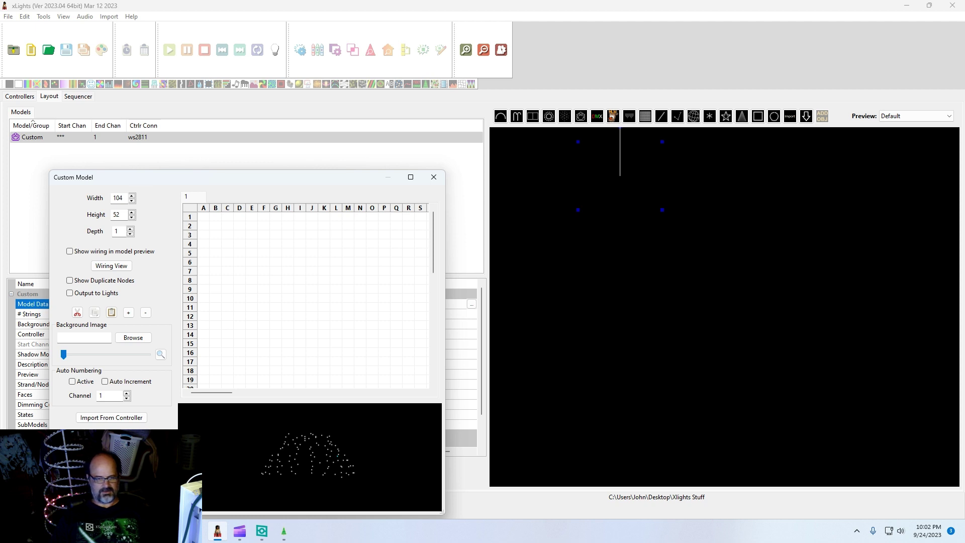
key("Return")
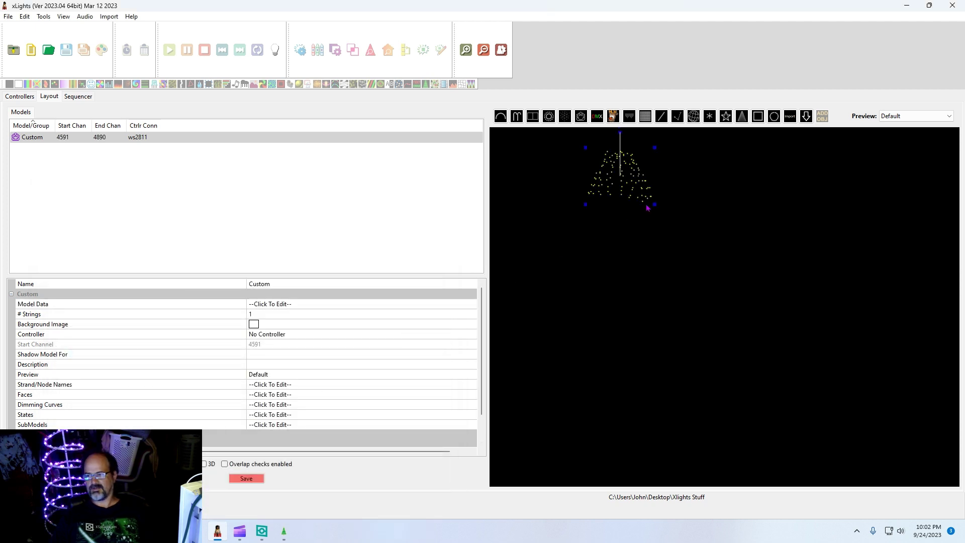
Stretch the model into a tall tree shape, switch the preview to 3D, and name it Big tree
left_click_drag(655, 203, 645, 271)
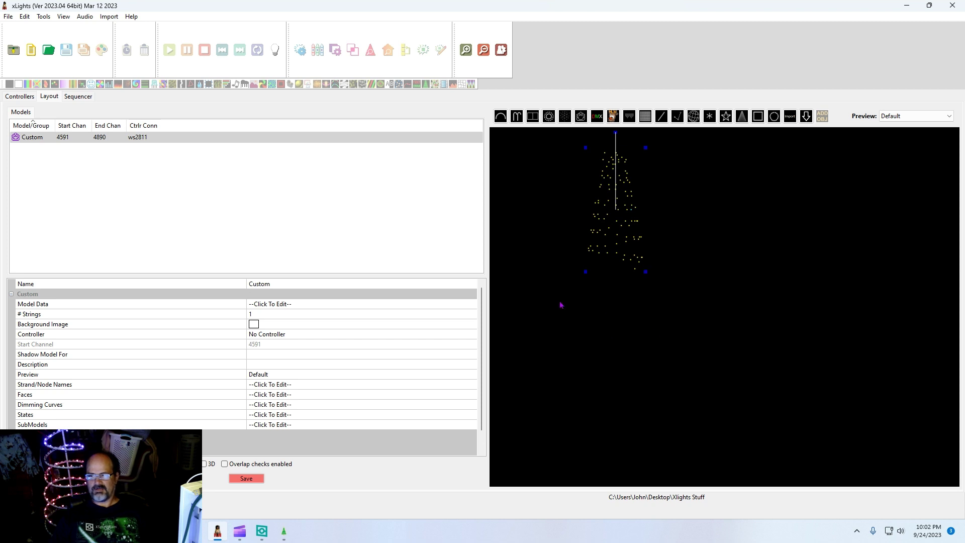
left_click(205, 464)
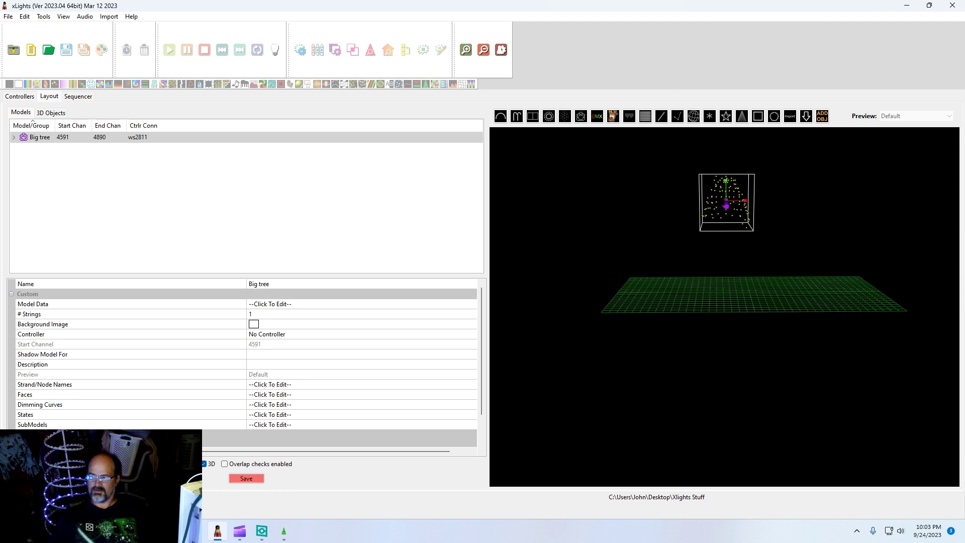
left_click_drag(728, 187, 729, 138)
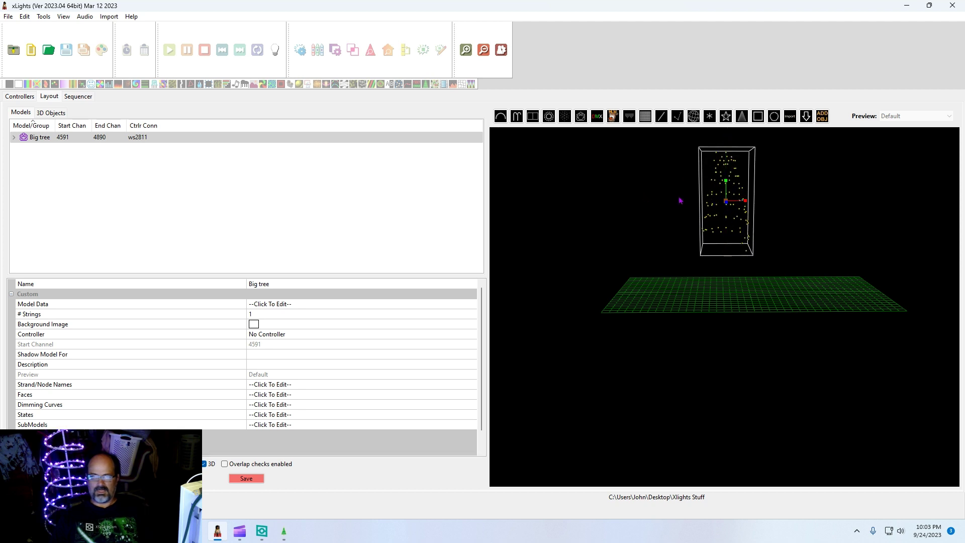
left_click(75, 138)
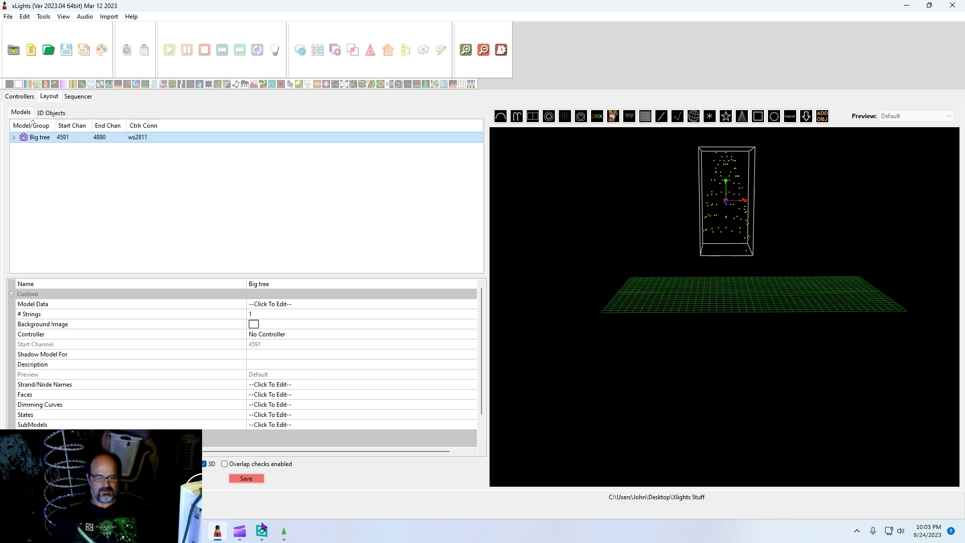
mouse_move(262, 527)
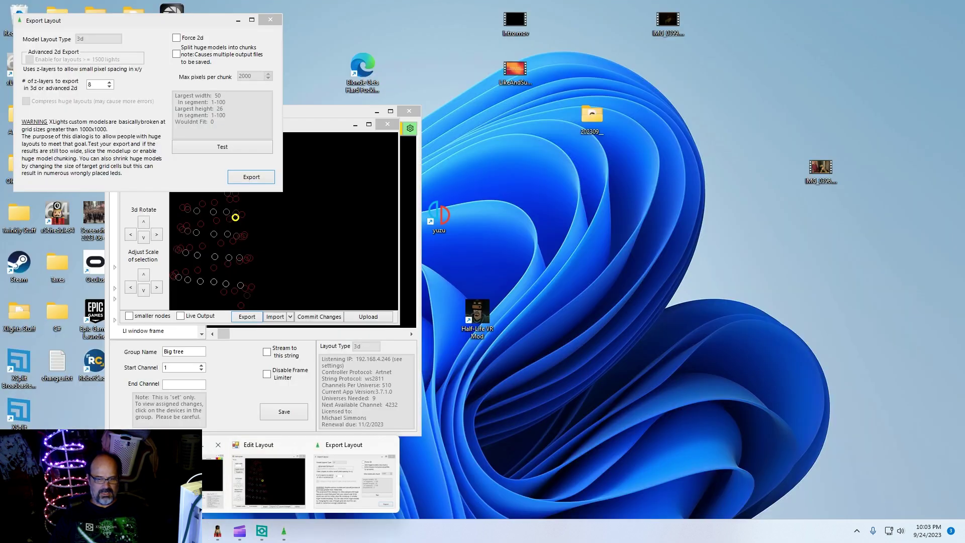
Close Twinkly ArtNet's Export Layout and Edit Layout windows and select the Big tree group
left_click(354, 480)
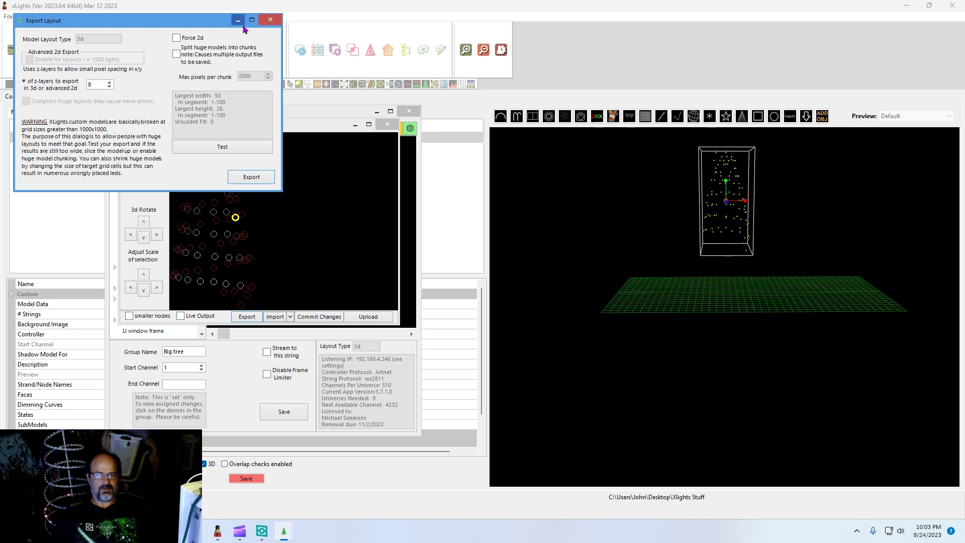
left_click(270, 20)
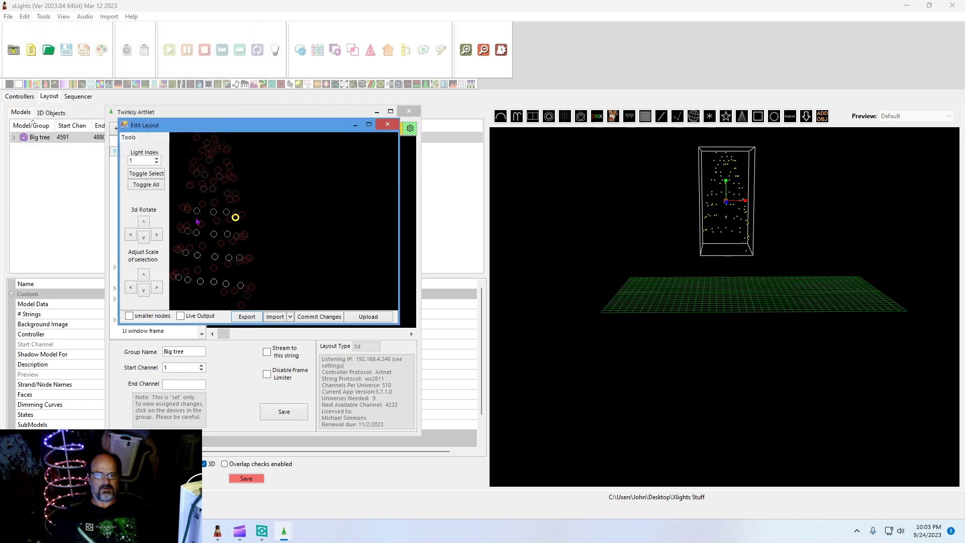
left_click(389, 125)
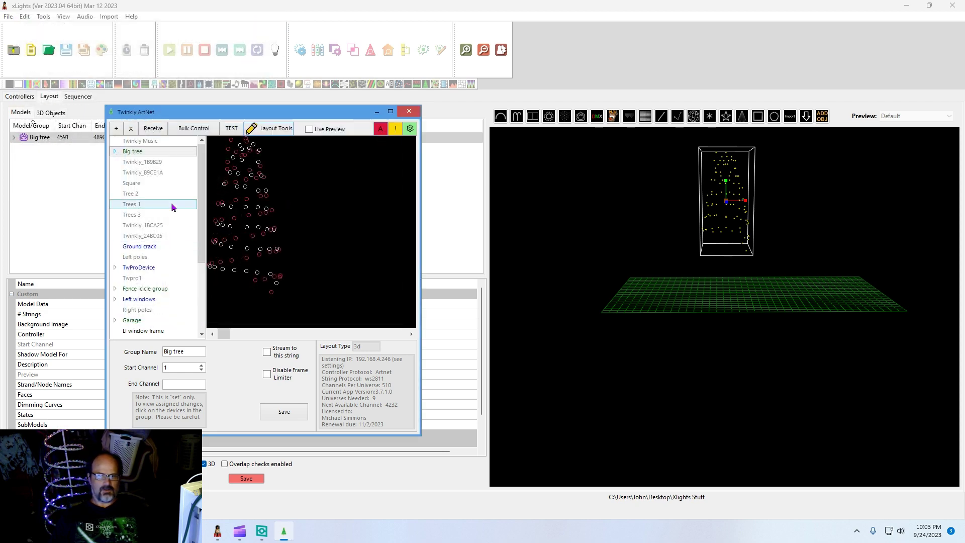
left_click(144, 152)
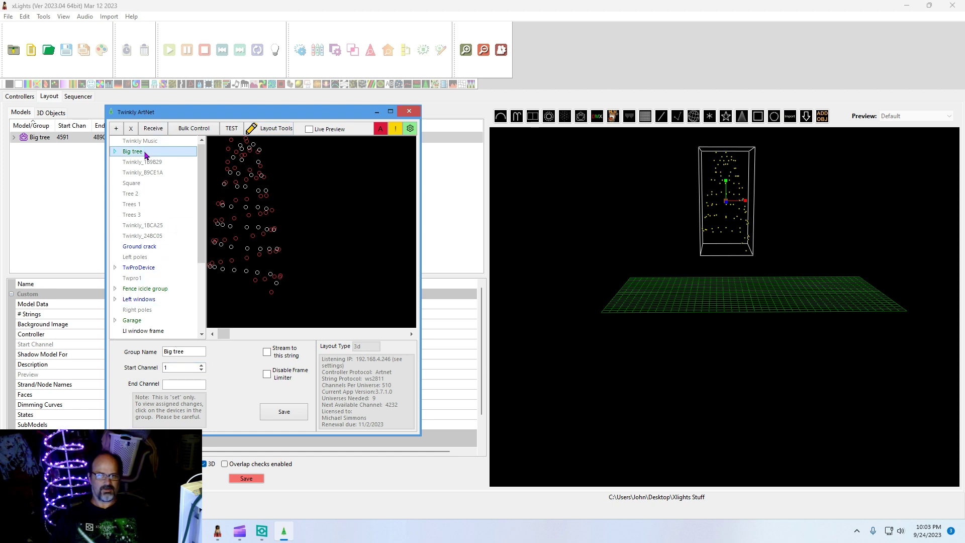
Verify Tree top uses channels 1–150 and Tree bottom uses 151–300
left_click(115, 152)
left_click(137, 164)
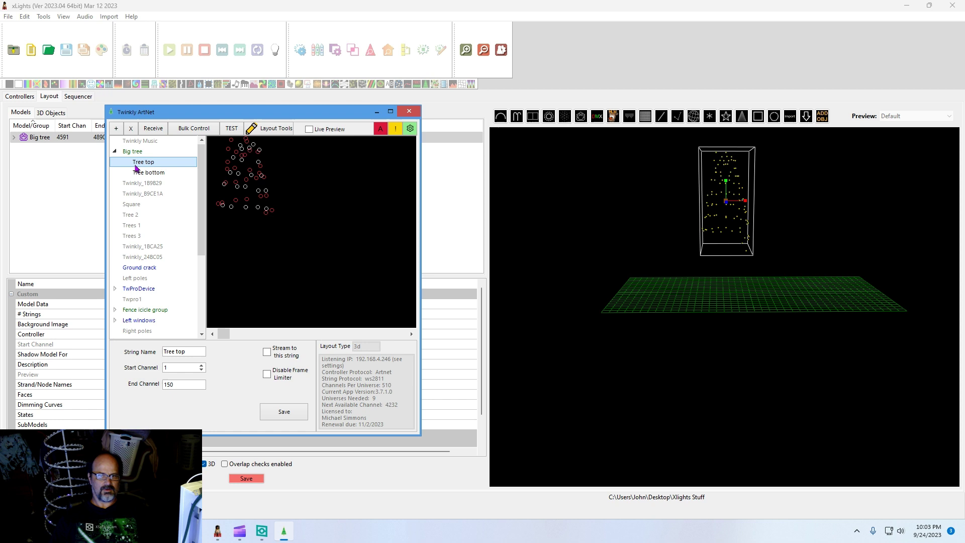
left_click(154, 183)
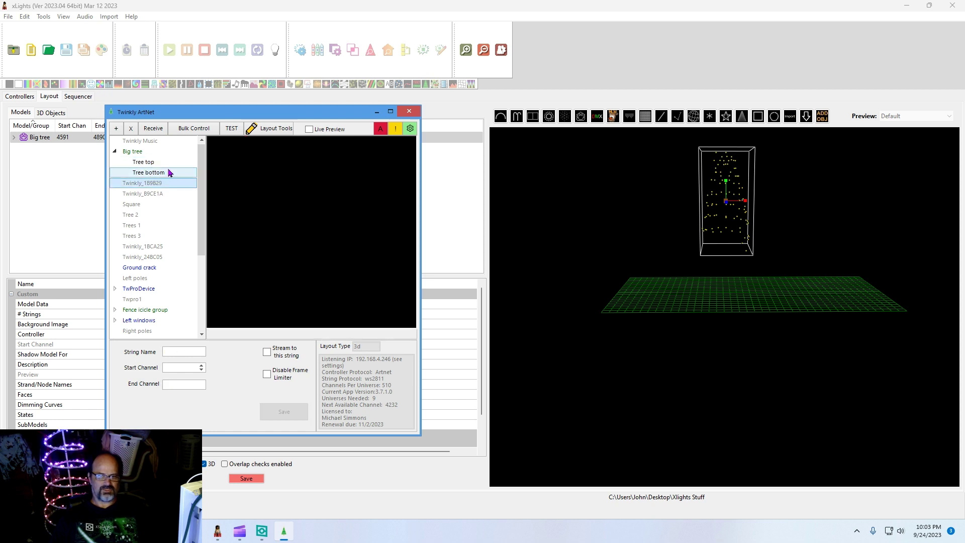
left_click(169, 172)
left_click(155, 161)
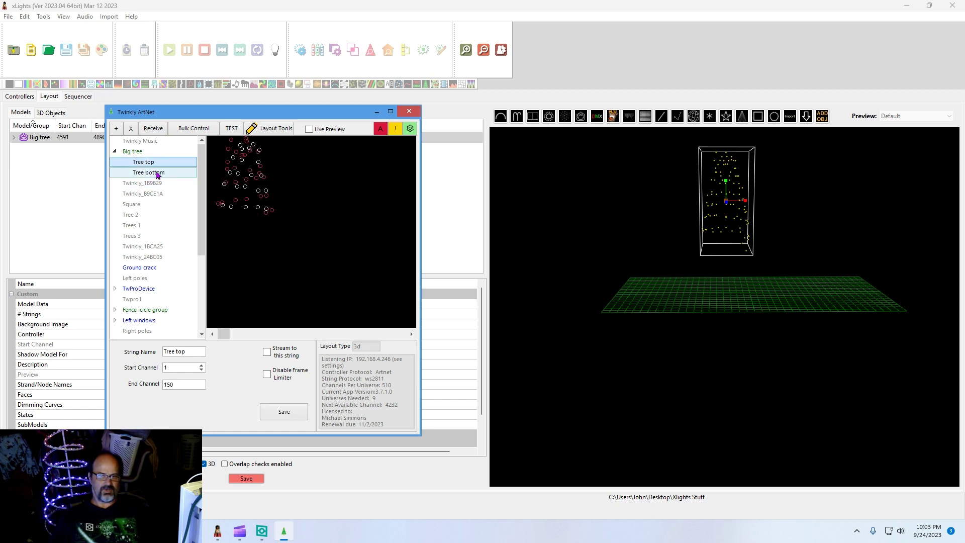
left_click(157, 174)
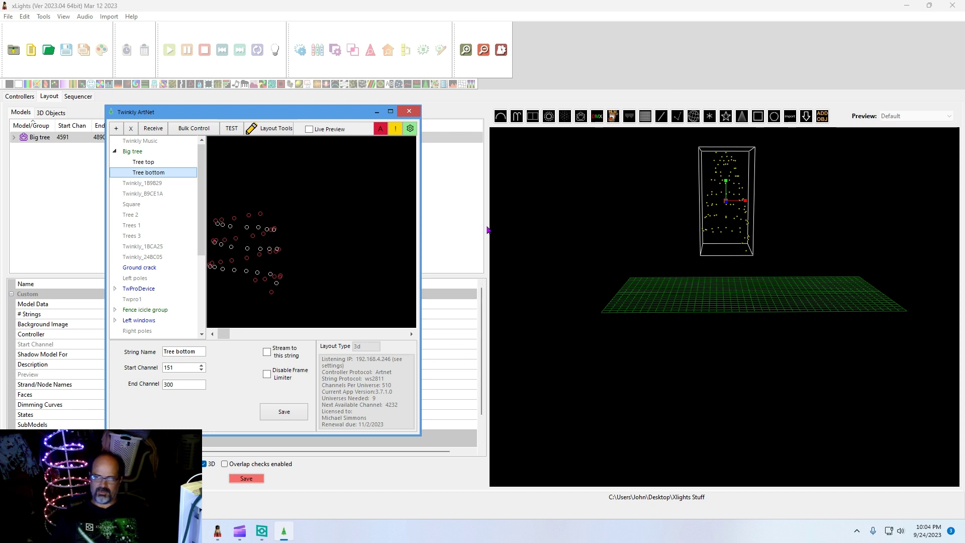
Set Big tree's controller to Use Start Channel with start channel 1
left_click(65, 136)
left_click(290, 337)
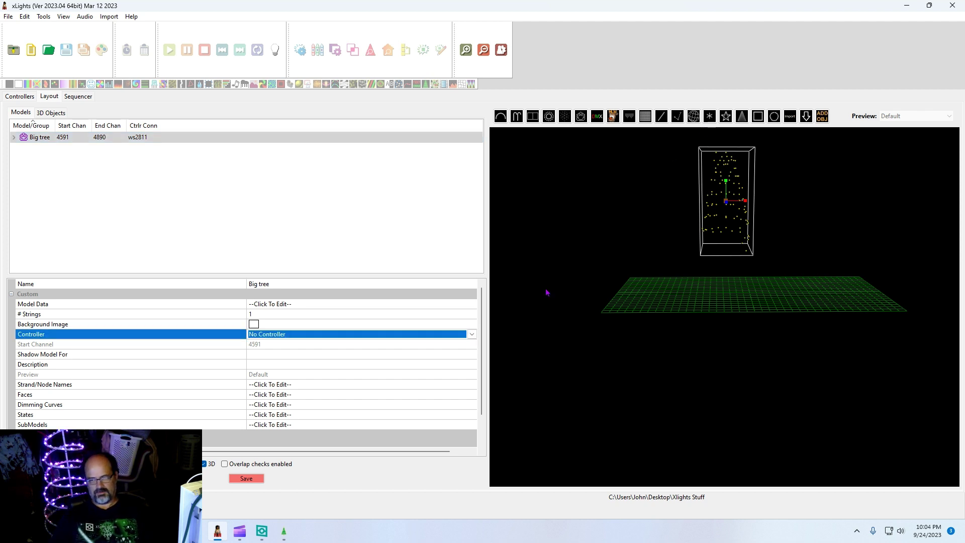
left_click(471, 335)
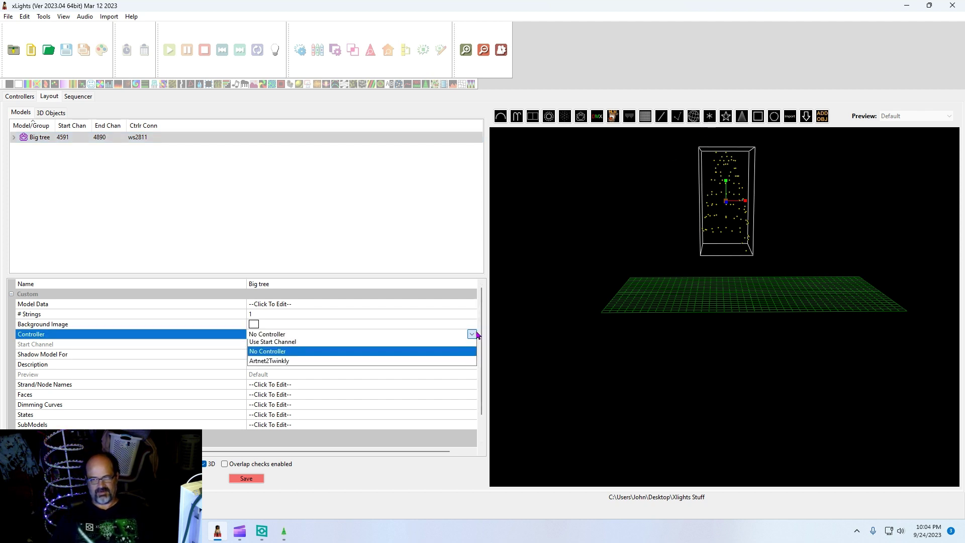
left_click(309, 345)
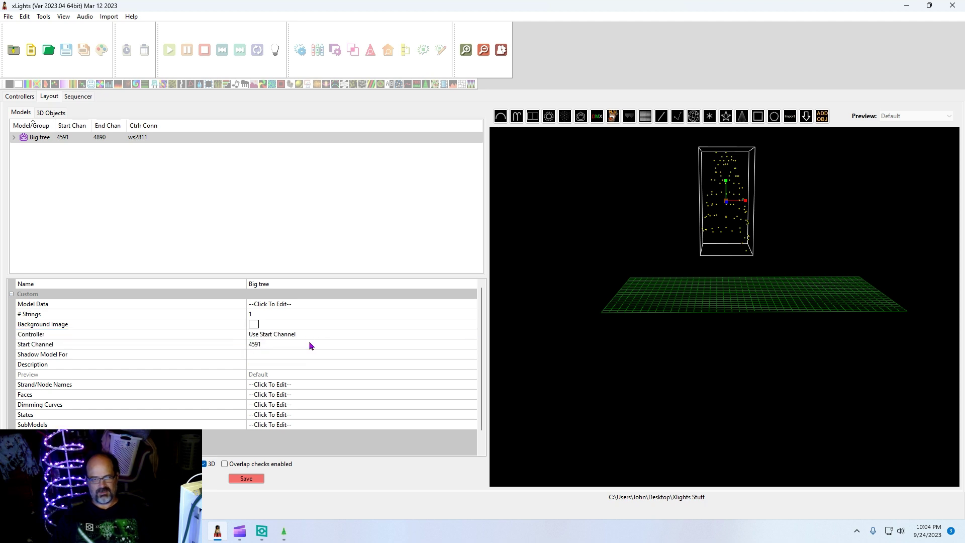
left_click(310, 344)
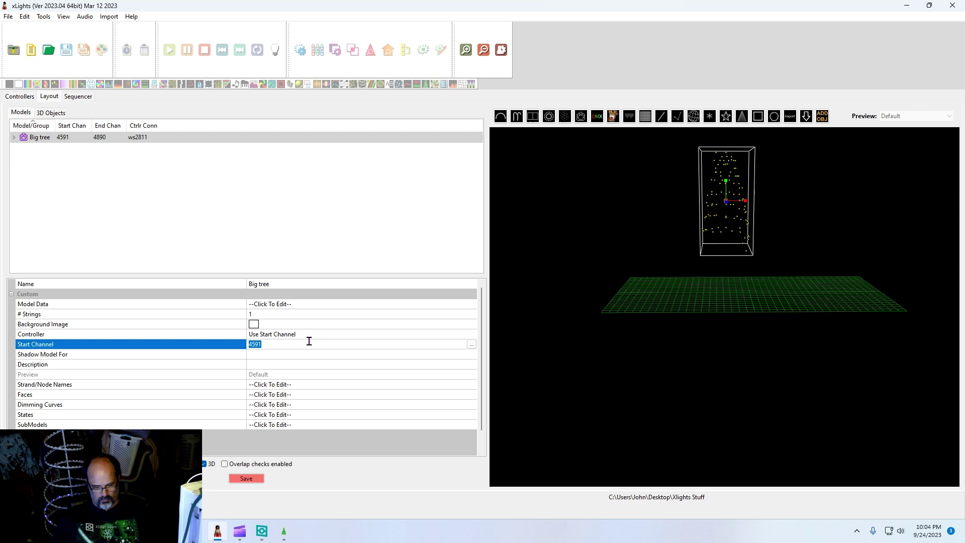
type("1")
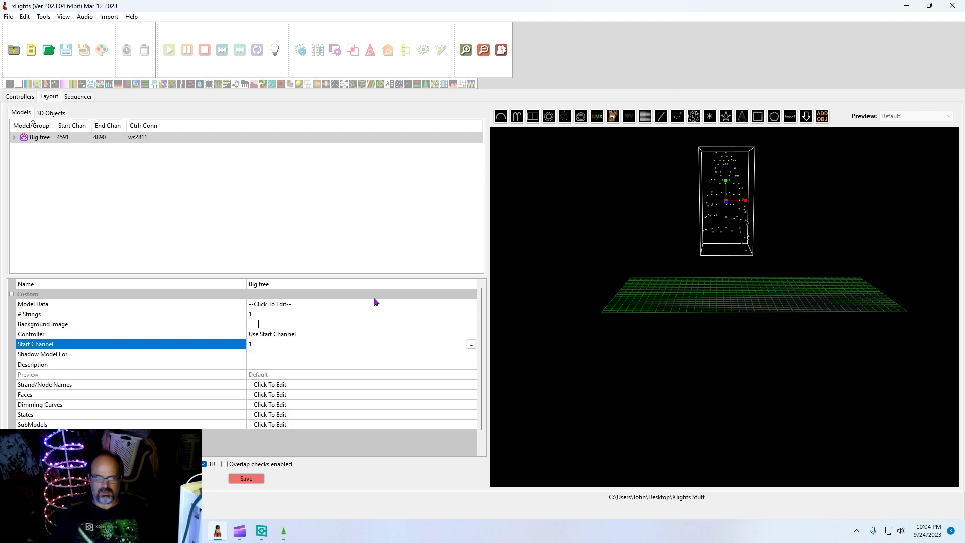
key("Return")
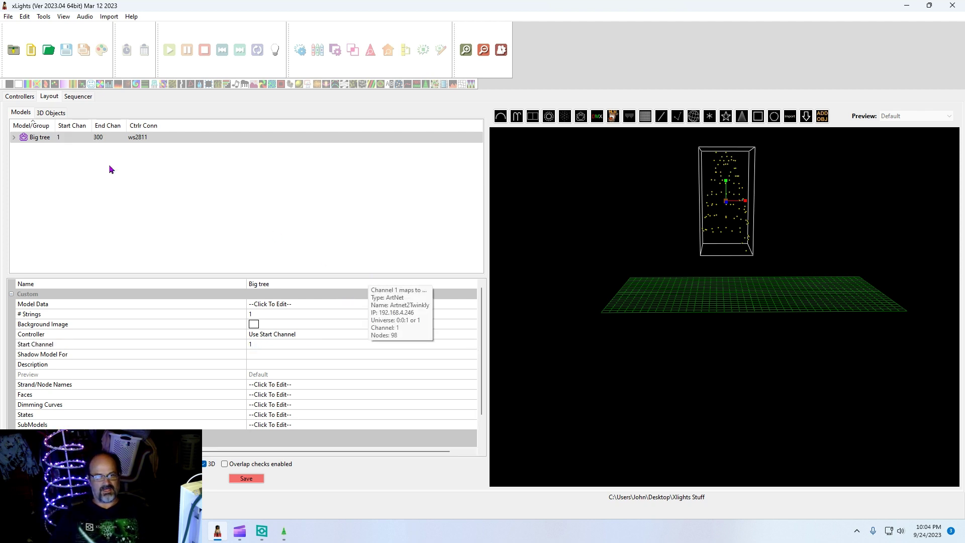
Check the Artnet2Twinkly controller settings on the Controllers tab, then return to Layout
left_click(25, 99)
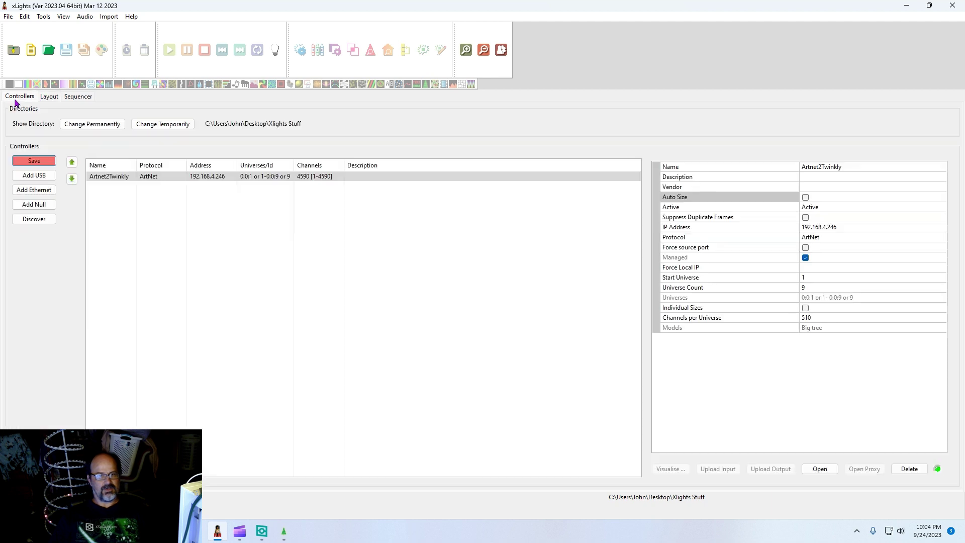
left_click(125, 178)
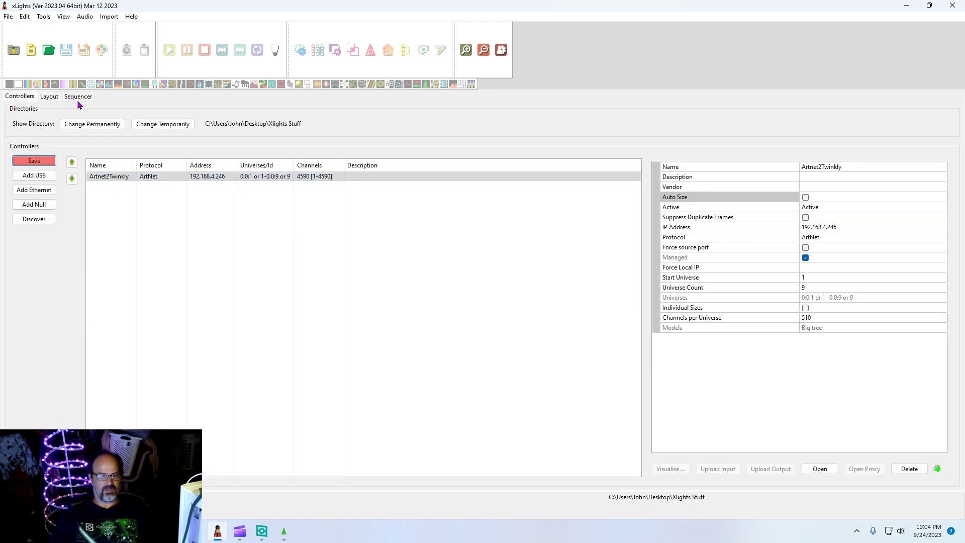
left_click(50, 99)
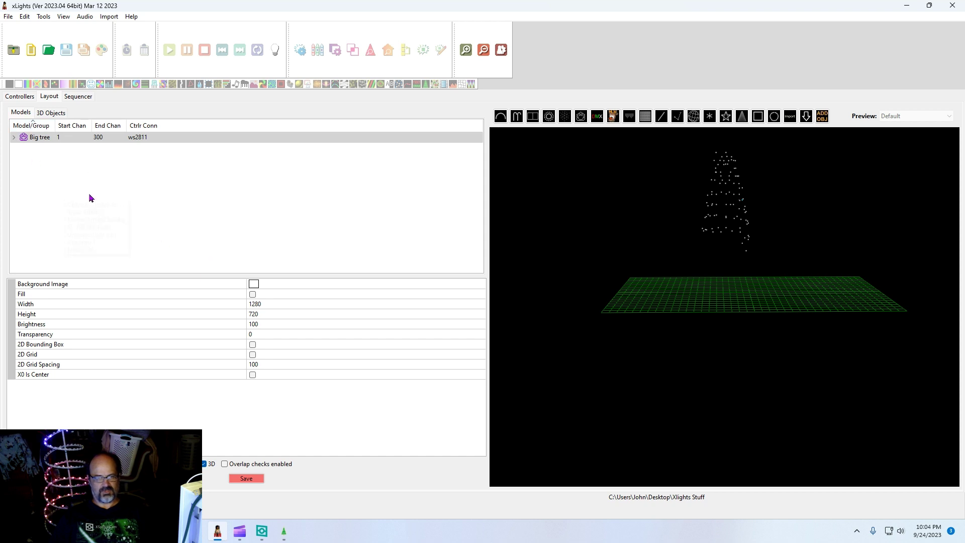
Change Big tree's start channel to !Artnet2Twinkly:1 and review its offset options unchanged
left_click(26, 138)
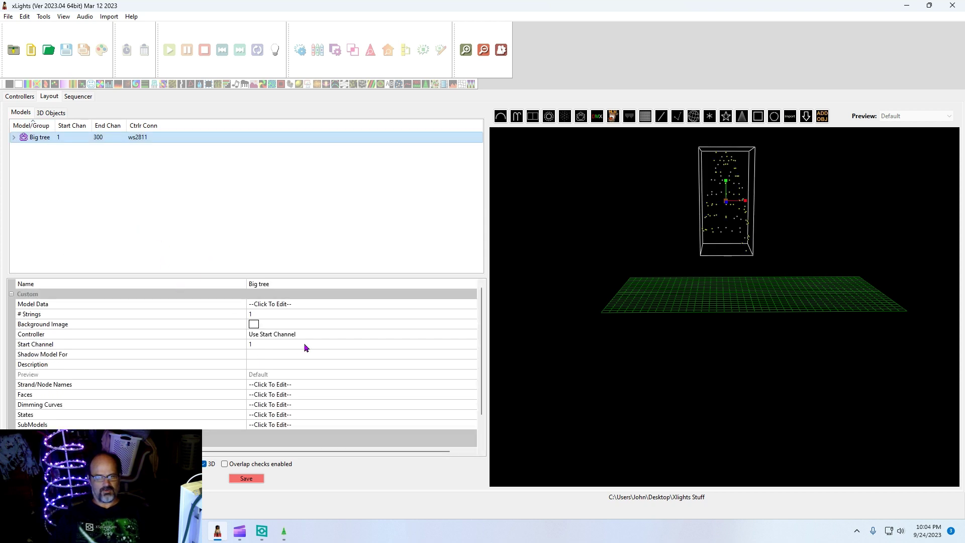
left_click(276, 344)
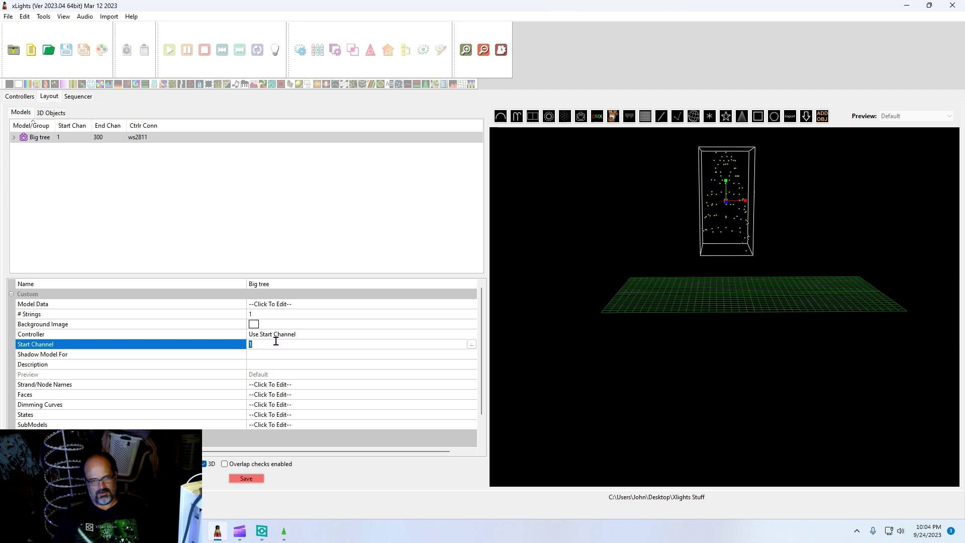
left_click(277, 345)
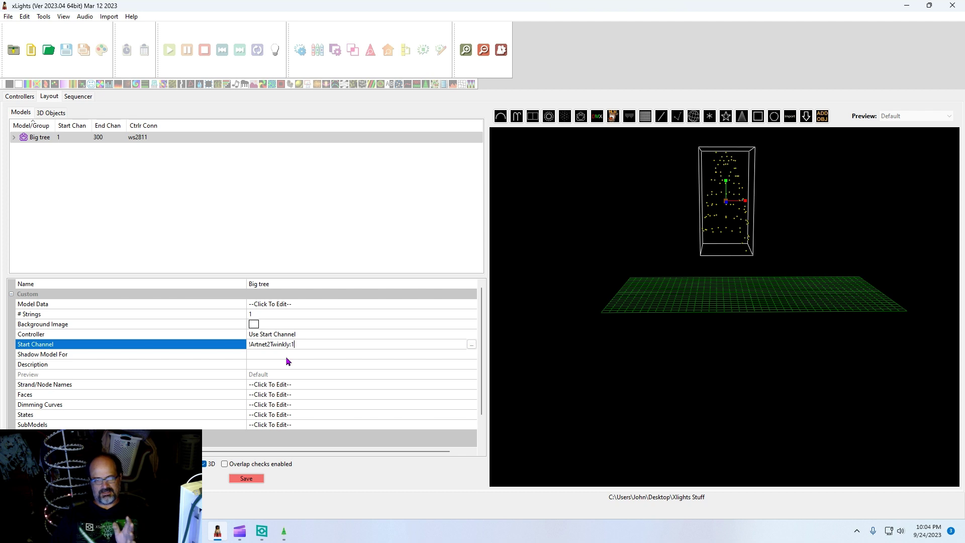
key("Return")
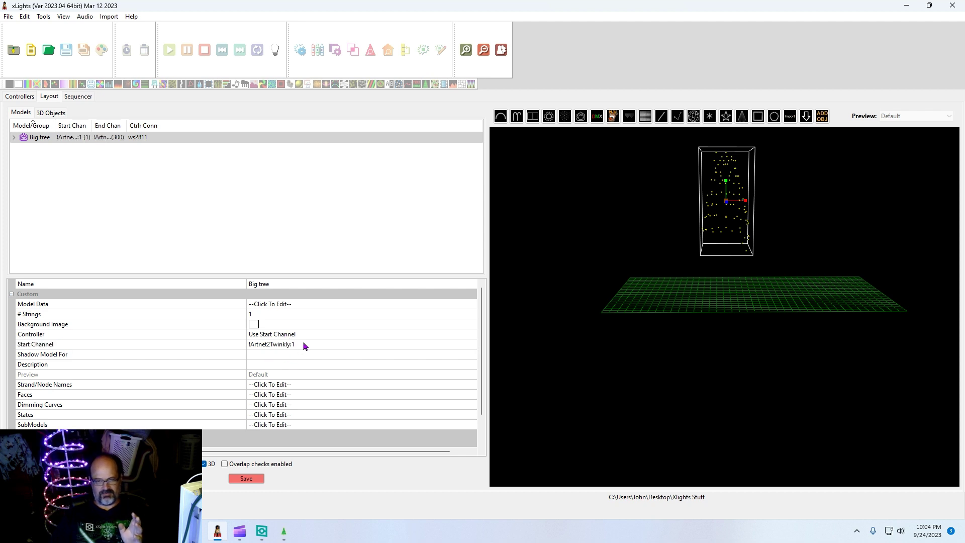
left_click(304, 346)
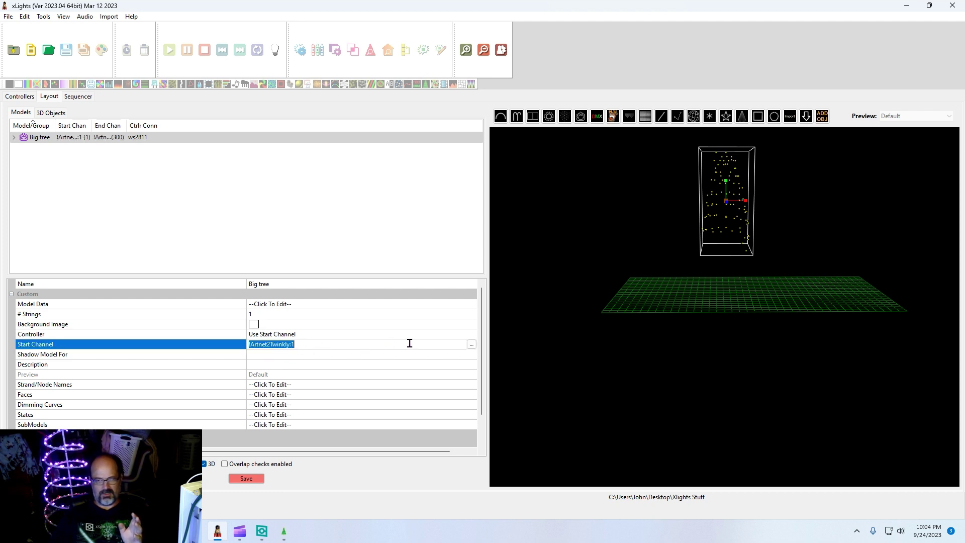
left_click(472, 344)
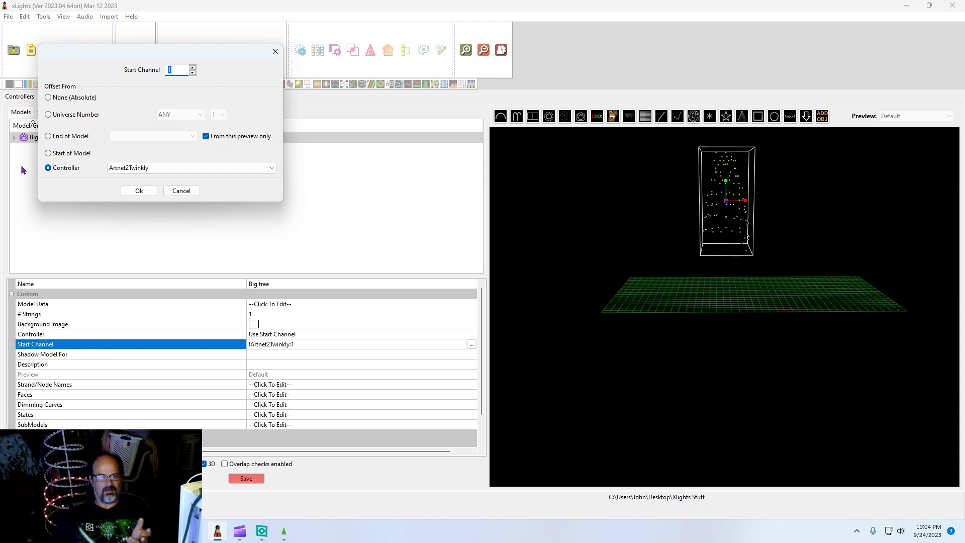
left_click(276, 51)
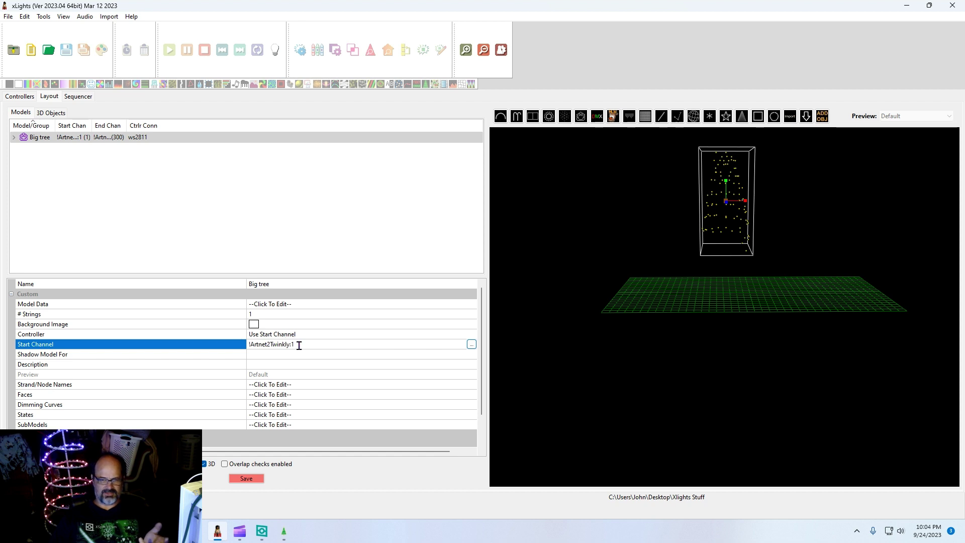
Widen the Start Chan and End Chan columns to show Big tree's full channel values
left_click(72, 141)
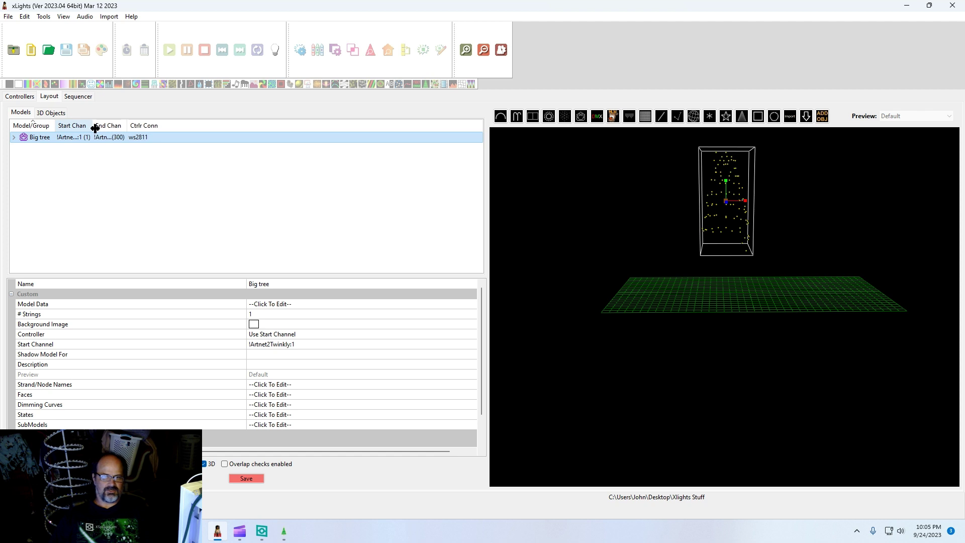
left_click_drag(92, 126, 133, 135)
mouse_move(82, 143)
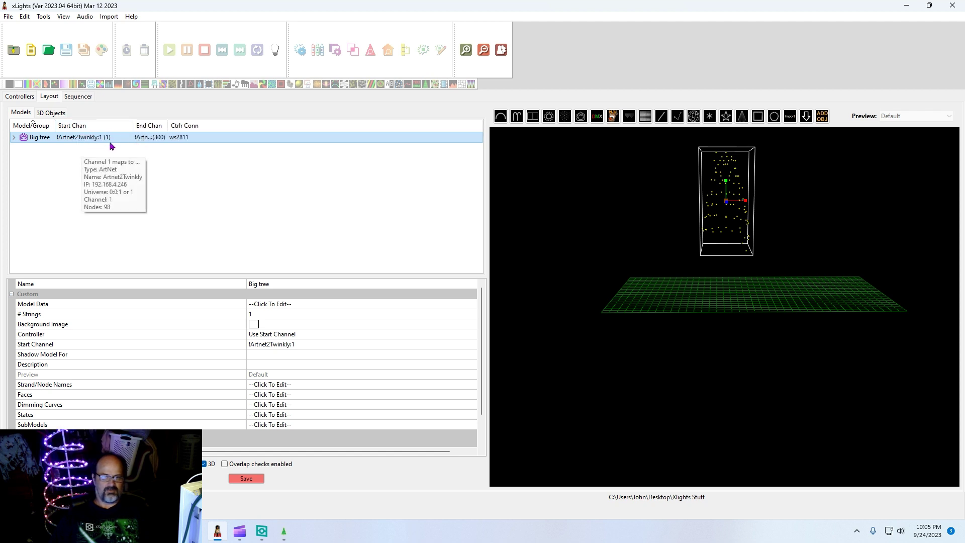
left_click_drag(168, 125, 184, 124)
left_click(147, 191)
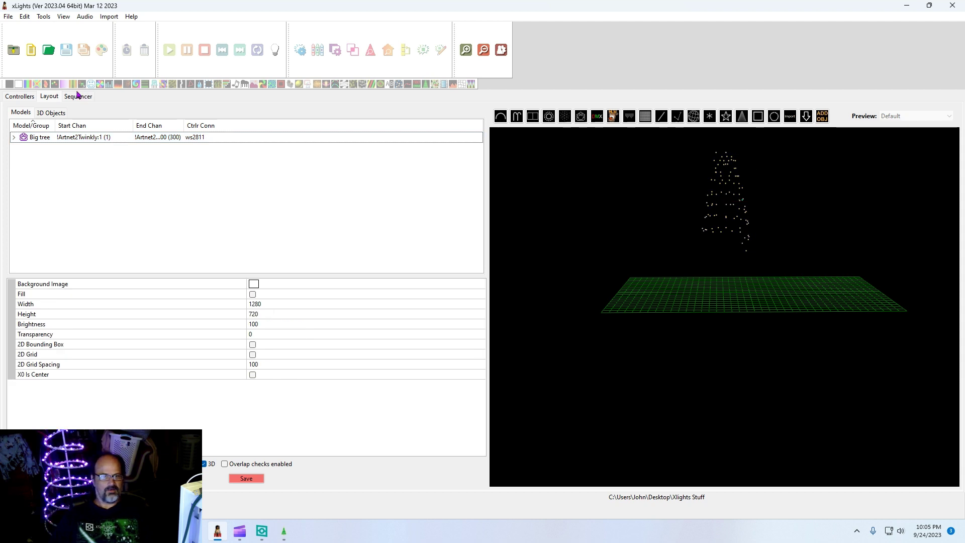
Create a new 20fps Animation sequence using Quick Start
left_click(87, 96)
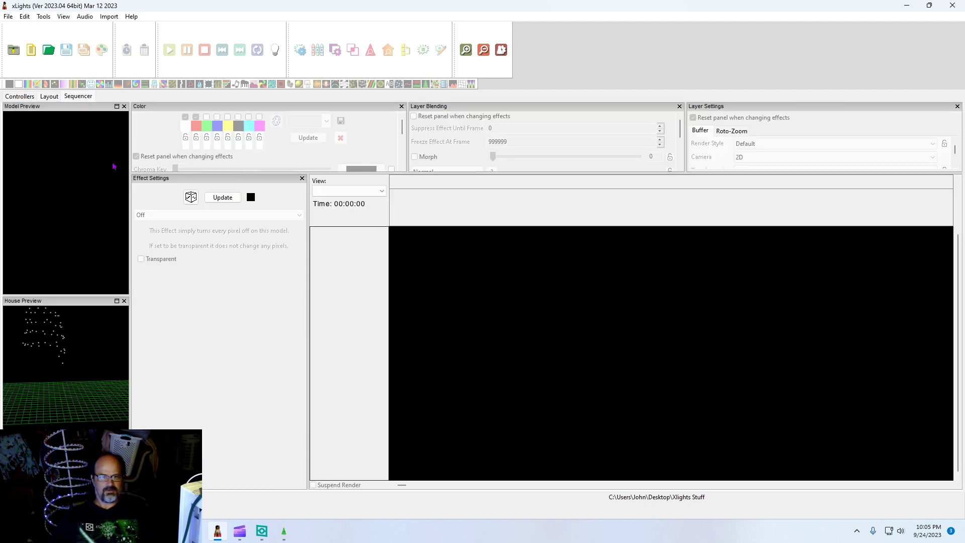
left_click(8, 16)
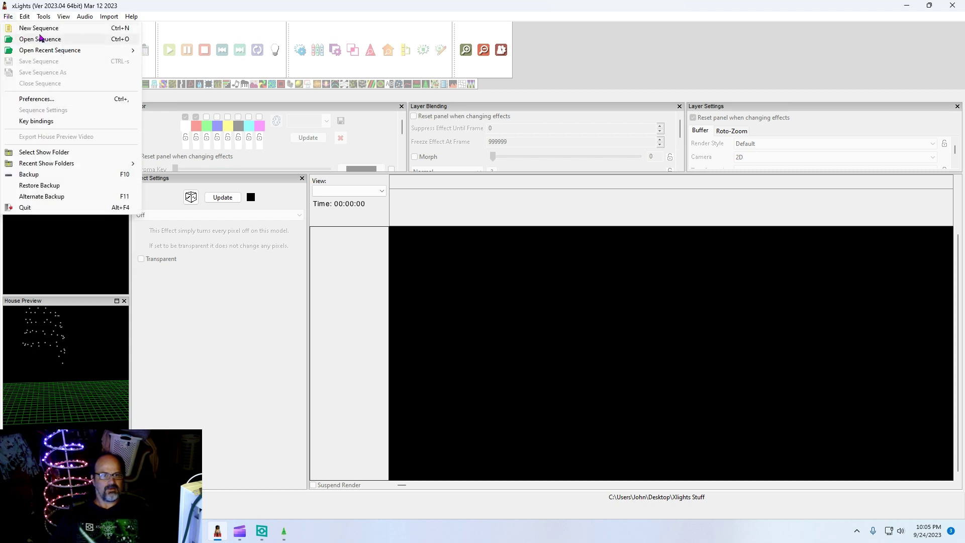
left_click(43, 28)
left_click(172, 180)
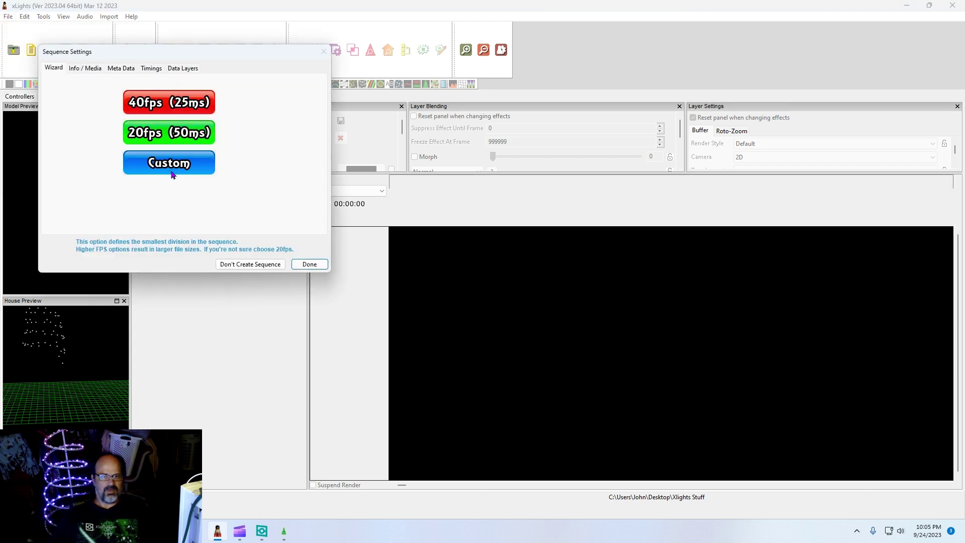
left_click(168, 133)
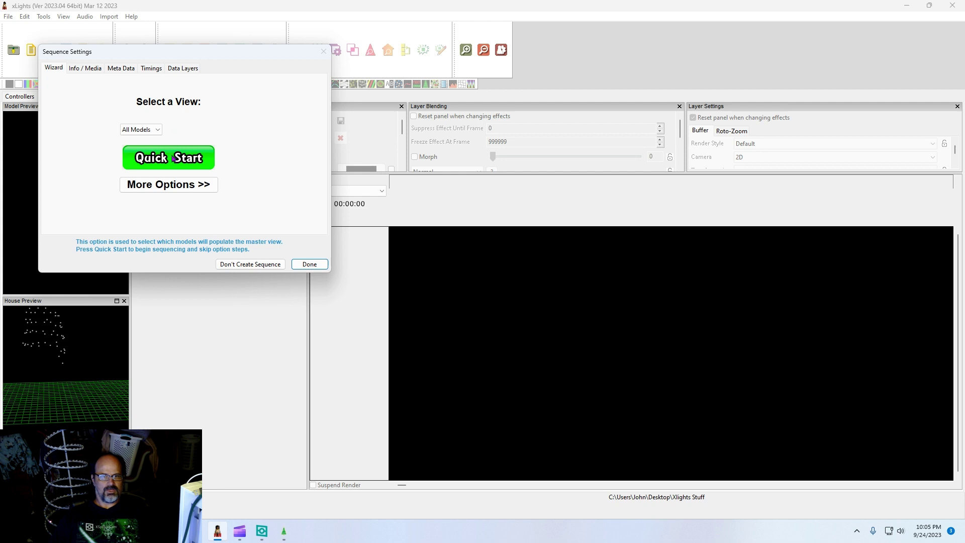
left_click(173, 159)
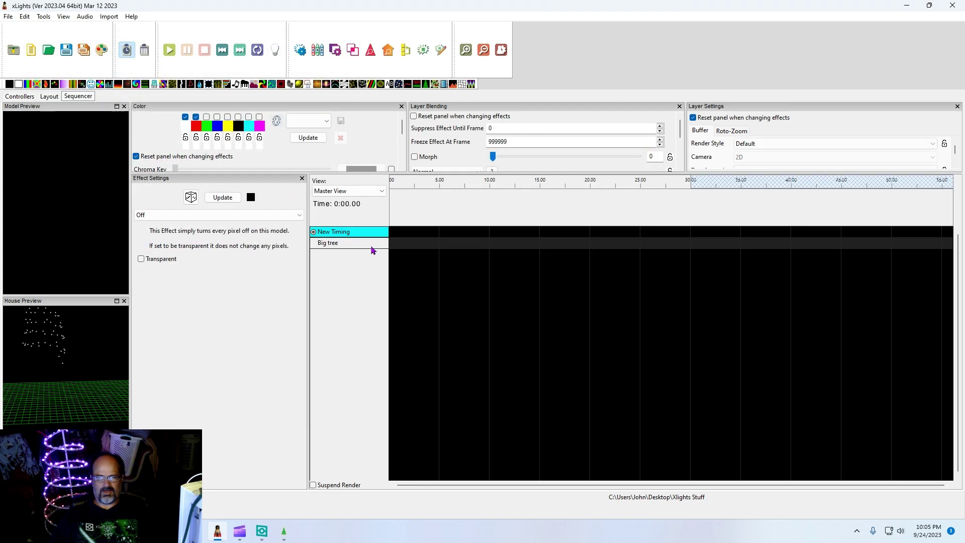
Place a Butterfly effect at the start of the Big tree row
left_click(364, 246)
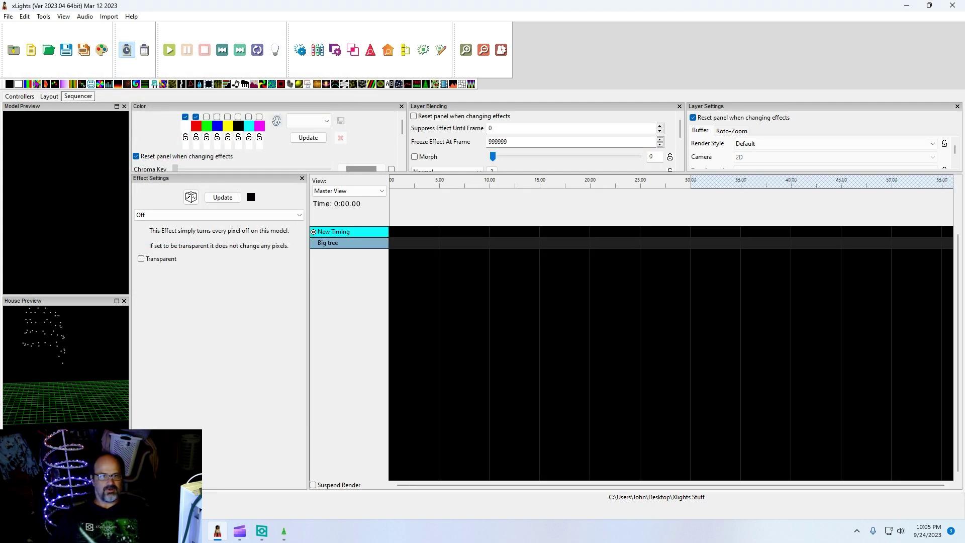
left_click_drag(39, 87, 426, 242)
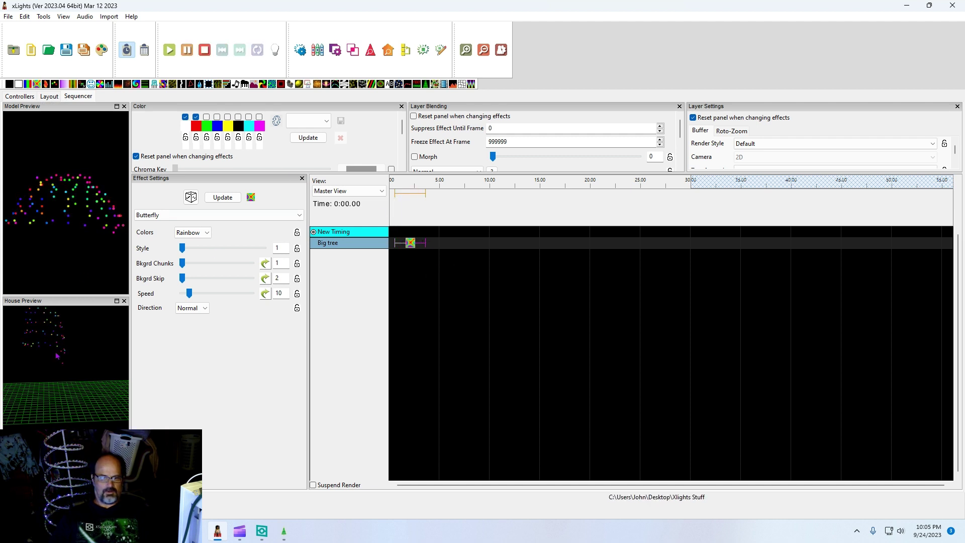
left_click_drag(54, 345, 58, 256)
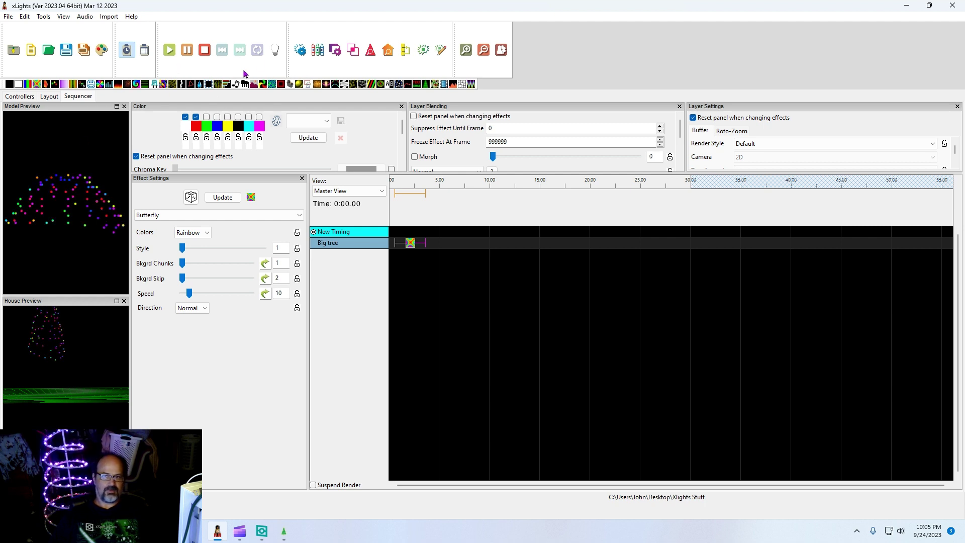
Enable Output to Lights, then receive Art-Net in Twinkly ArtNet with Big tree's Live Preview on
left_click(277, 52)
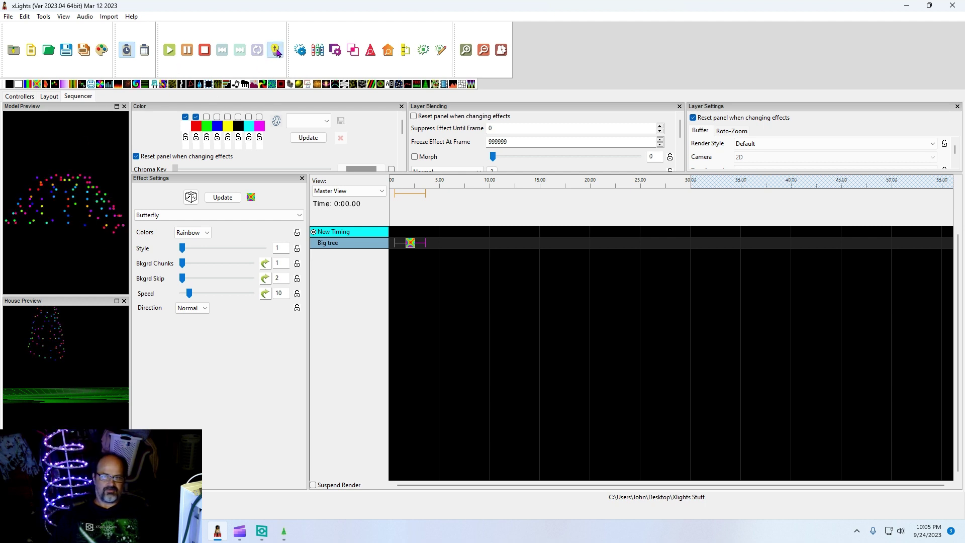
left_click(284, 532)
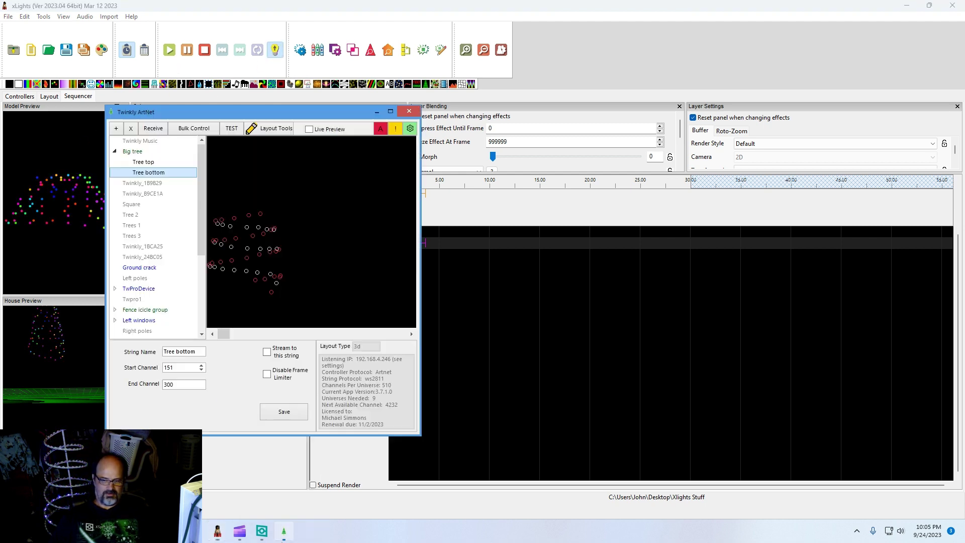
left_click(154, 129)
left_click(132, 151)
left_click(309, 129)
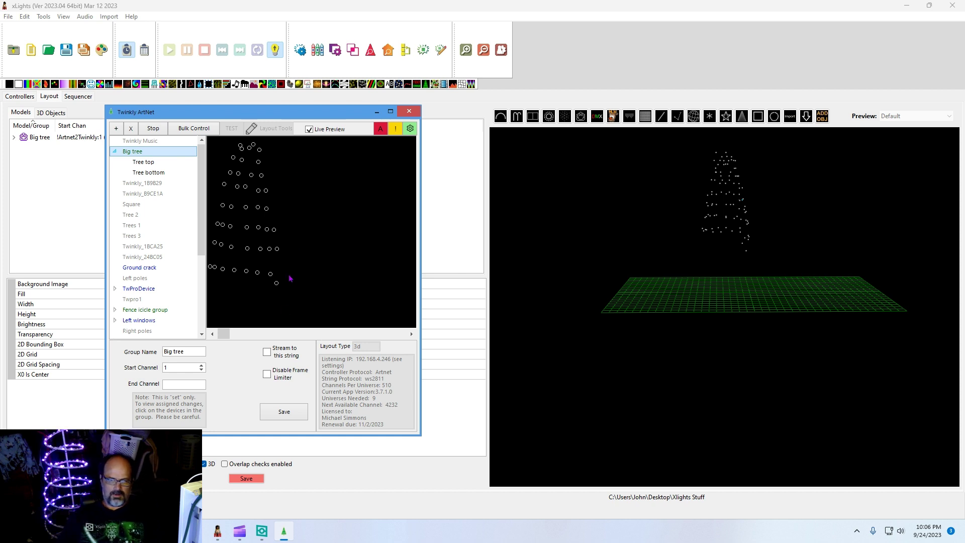
Turn on Stream to this string for Big tree, save and confirm, then return to xLights
left_click(267, 352)
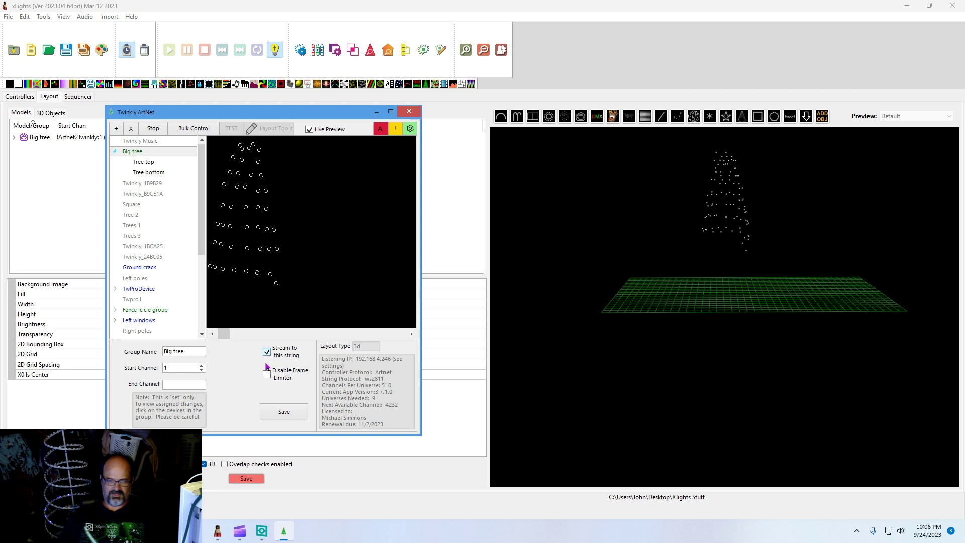
left_click(283, 411)
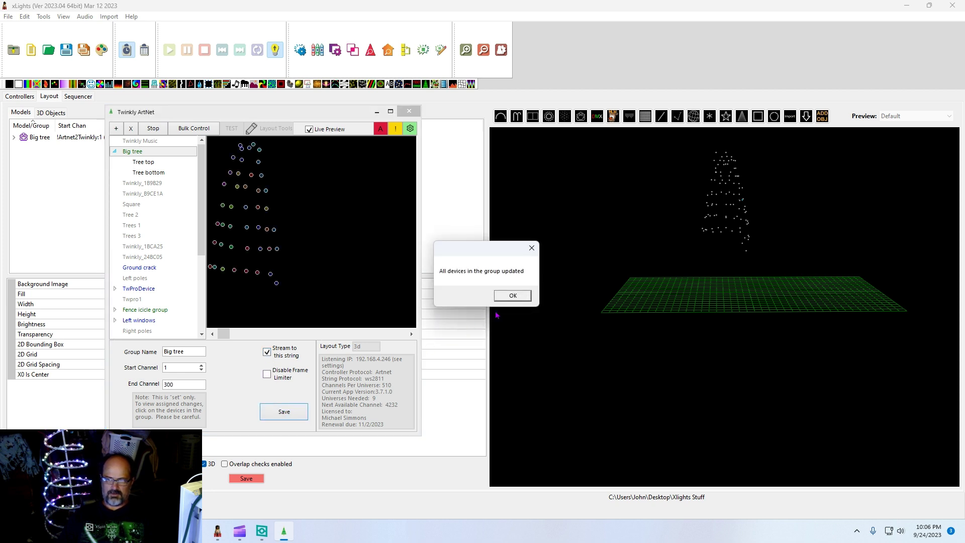
left_click(512, 295)
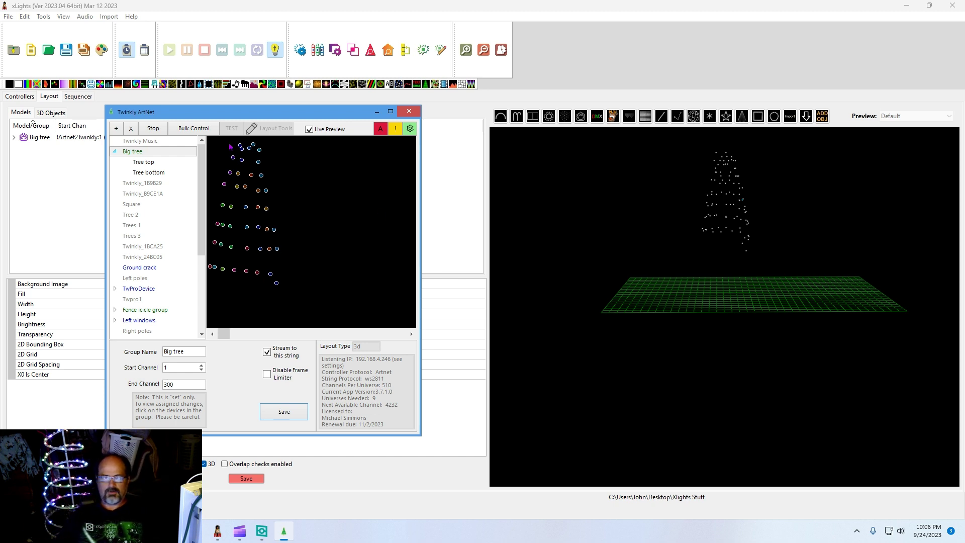
left_click(18, 193)
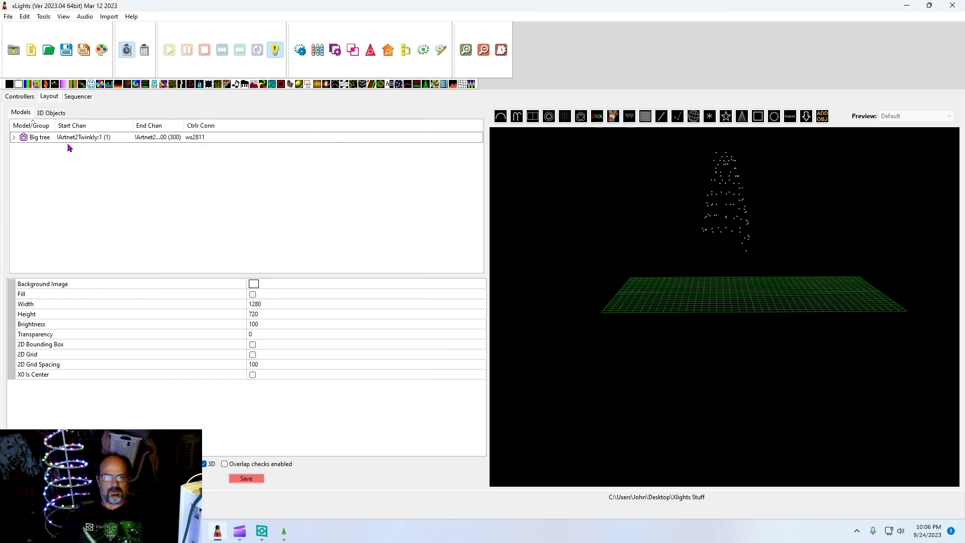
Randomize Big tree's effect into a Curtain in the Sequencer, then bring Twinkly ArtNet forward
left_click(79, 97)
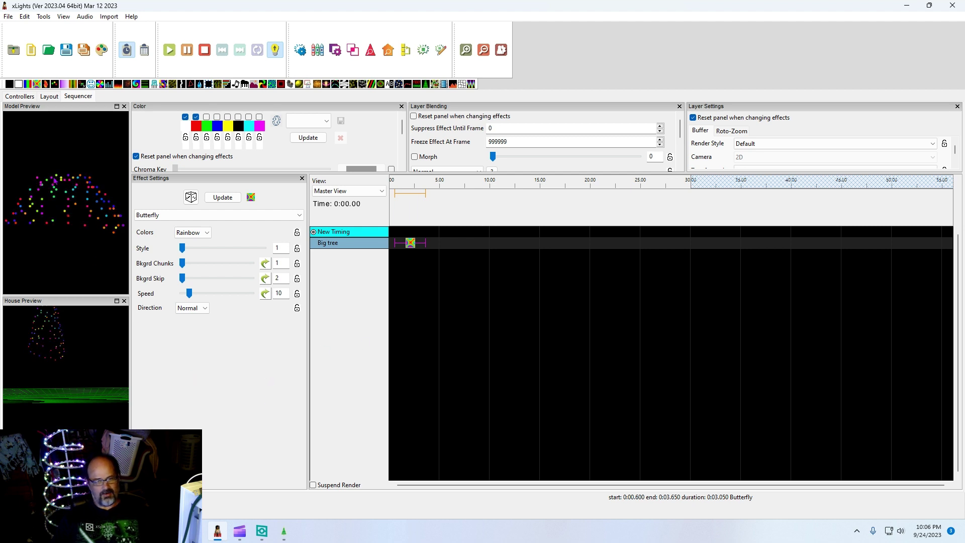
left_click(190, 197)
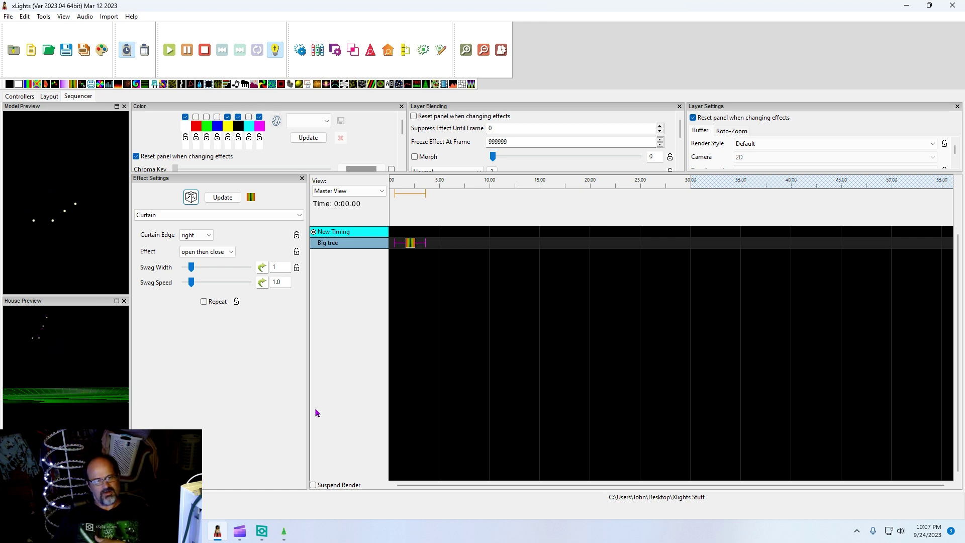
left_click(283, 531)
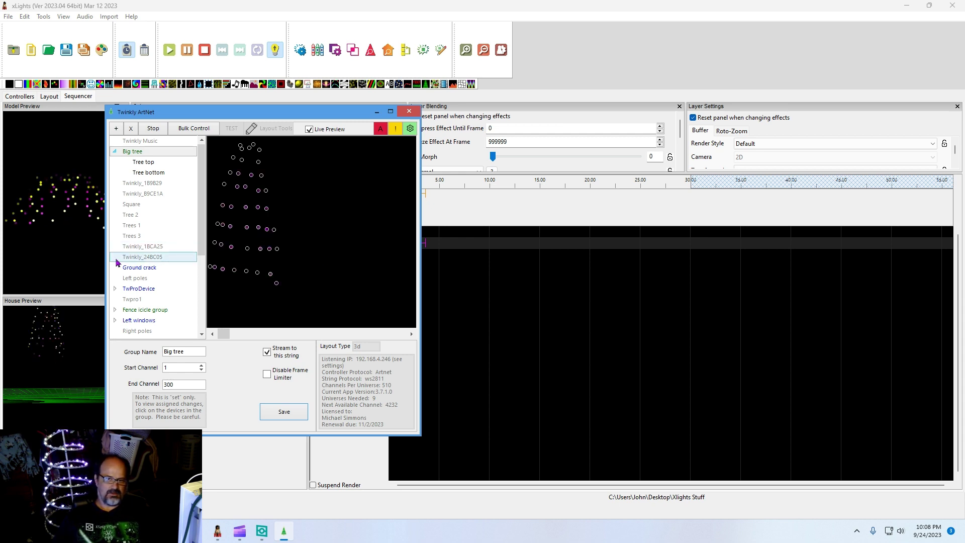
Set Ground crack's start channel to 301 in Twinkly ArtNet, save it, and return to xLights
left_click(140, 153)
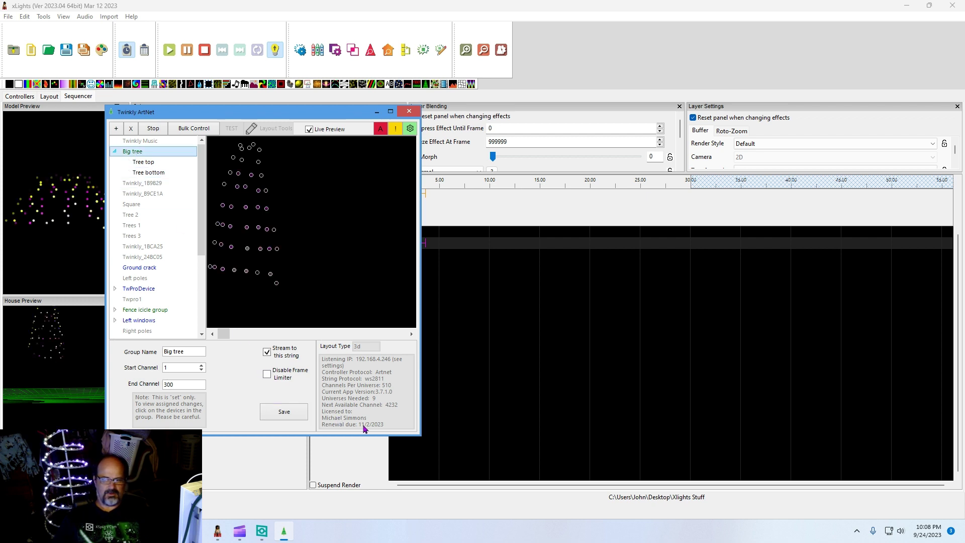
scroll(162, 186, "down", 3)
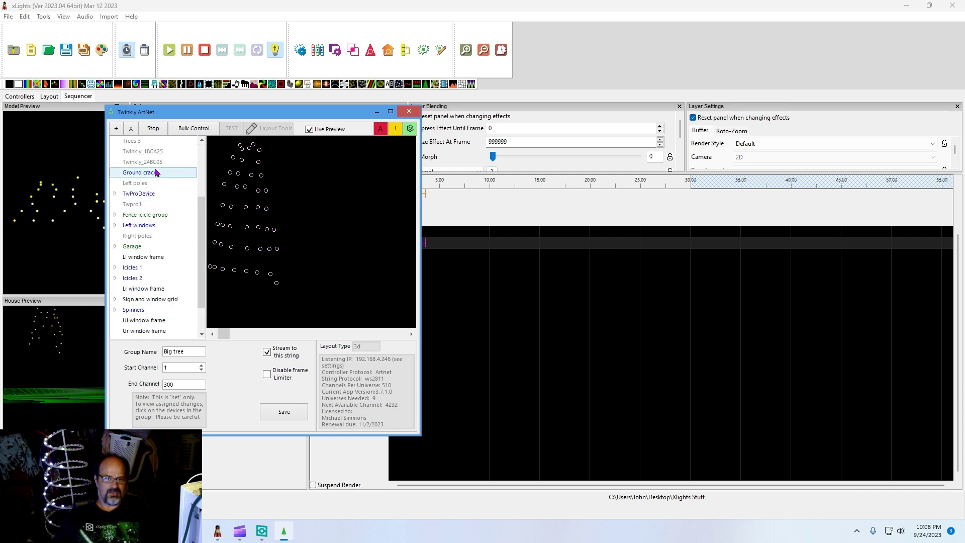
left_click(151, 175)
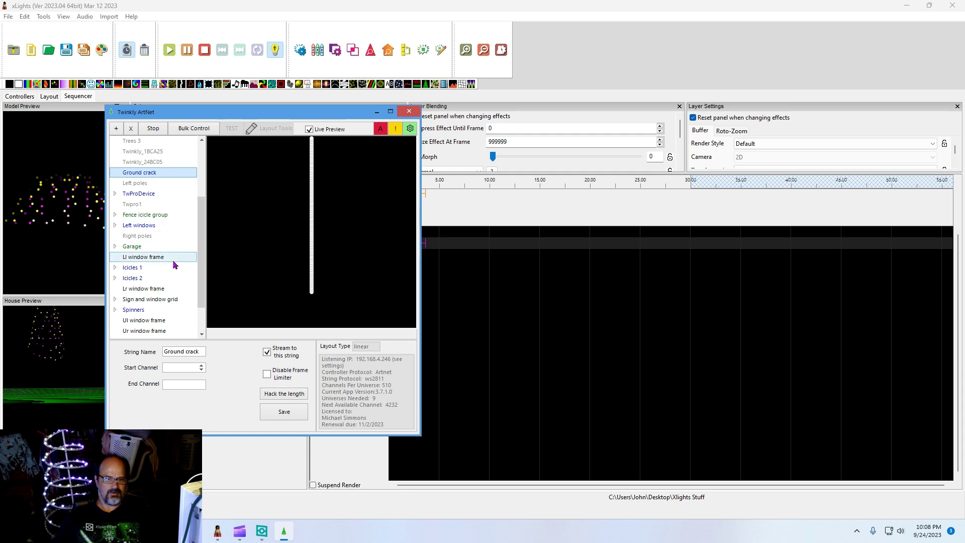
left_click(193, 369)
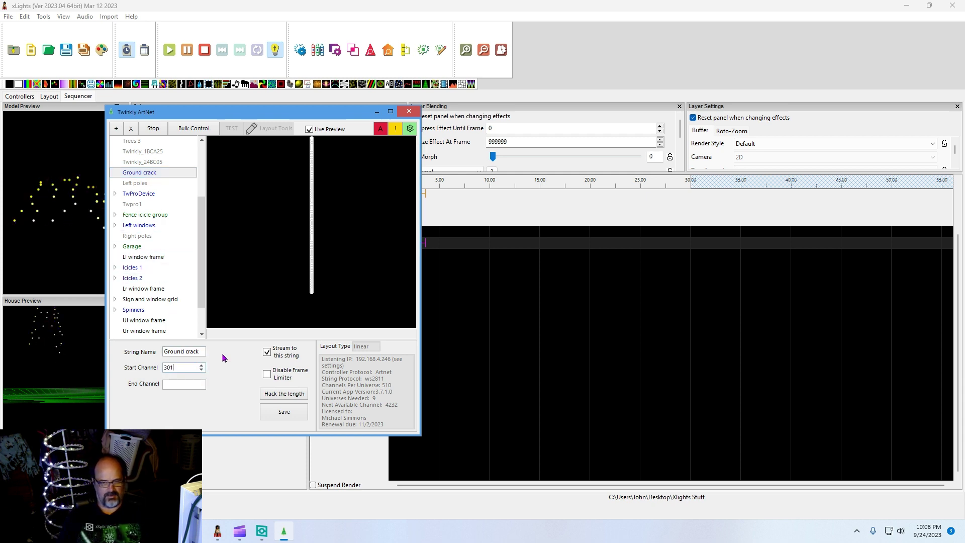
key("Return")
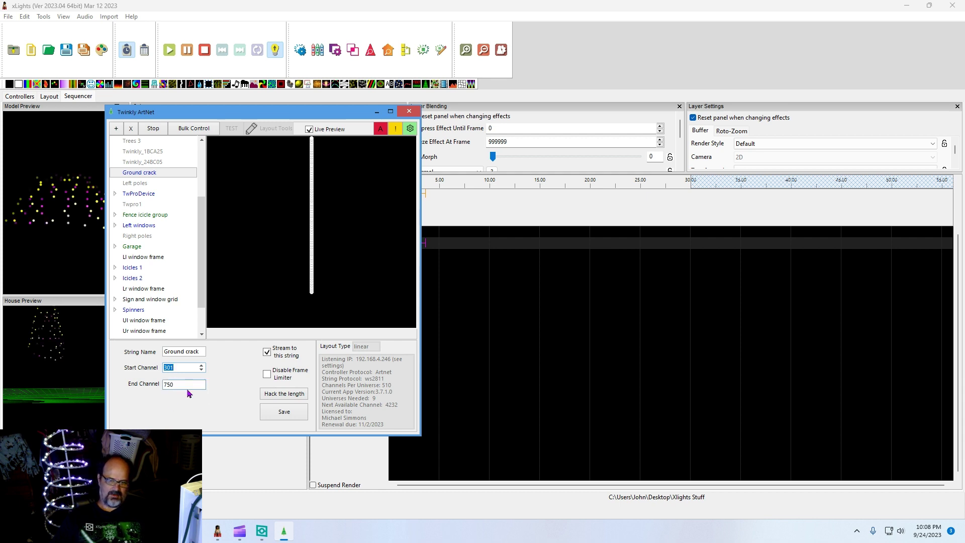
left_click(284, 413)
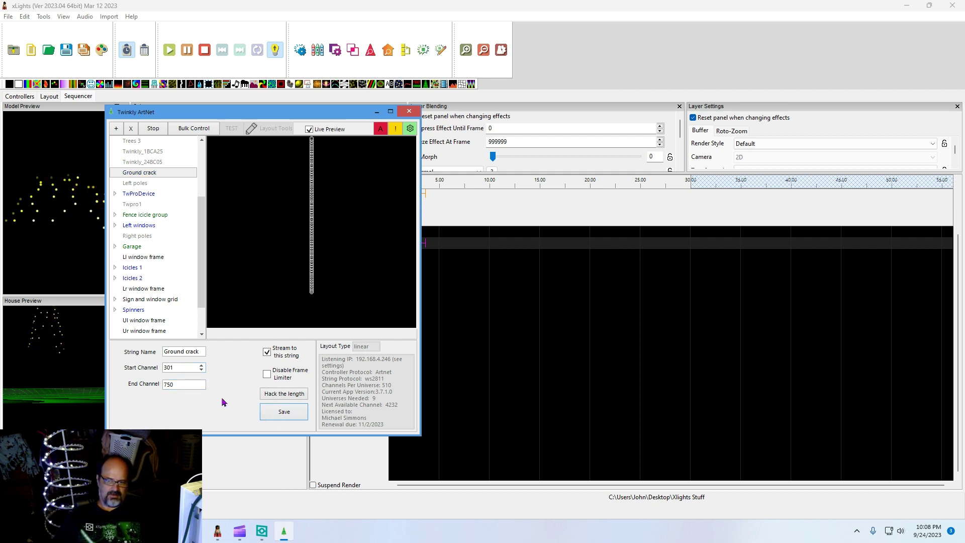
left_click(511, 339)
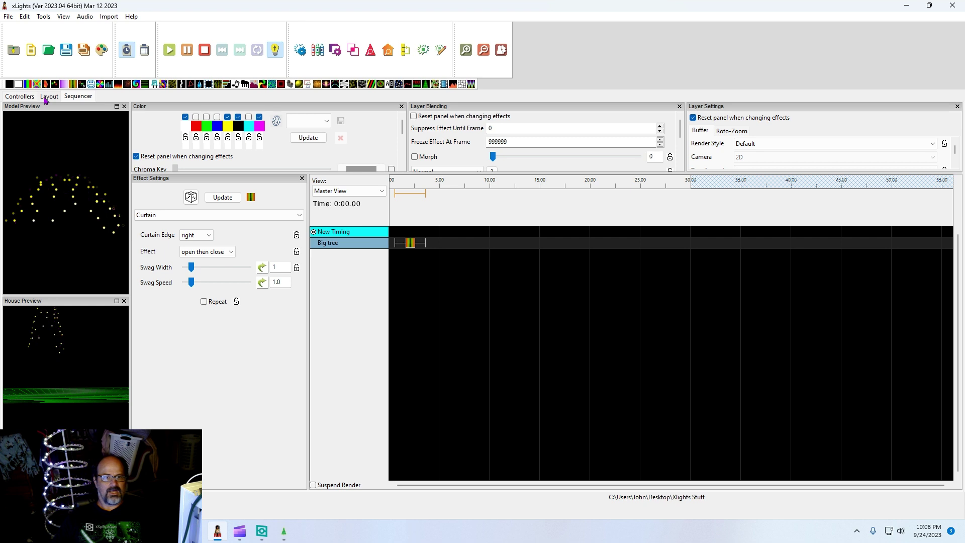
Return to the xLights Layout after checking Twinkly ArtNet and select the Line model tool
left_click(53, 97)
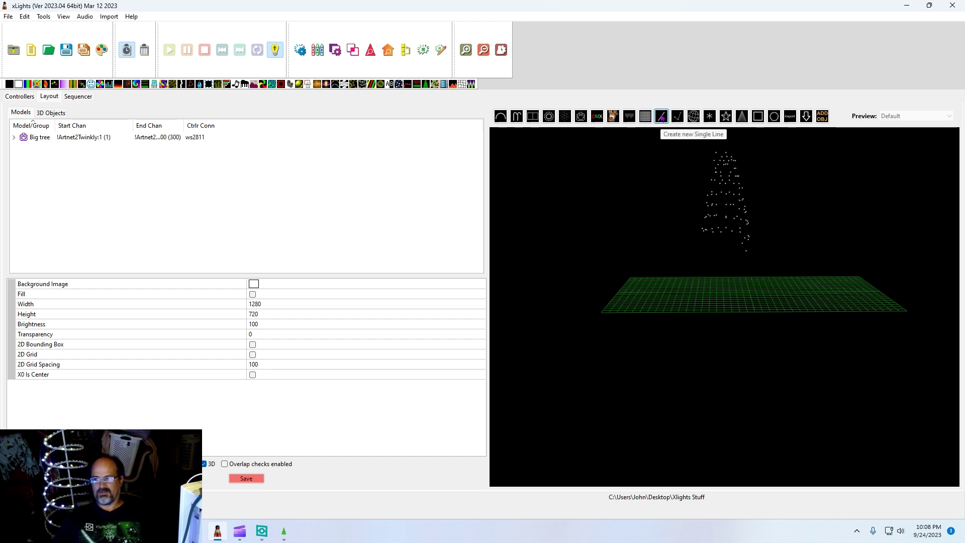
left_click(283, 537)
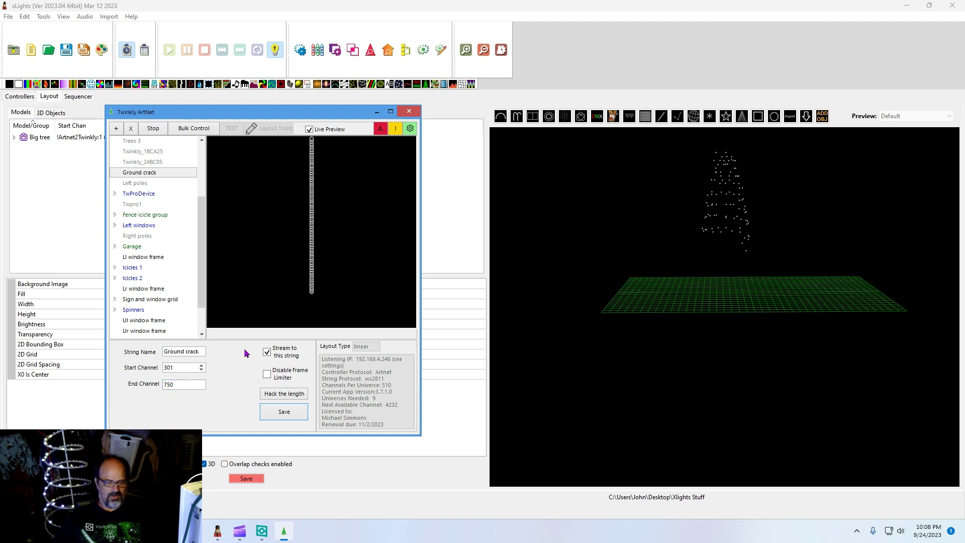
left_click(566, 230)
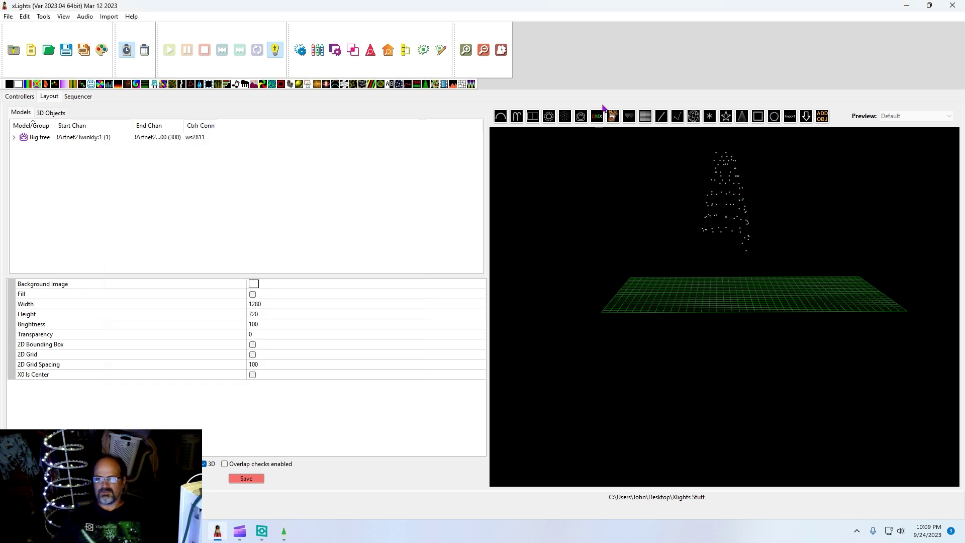
left_click(661, 116)
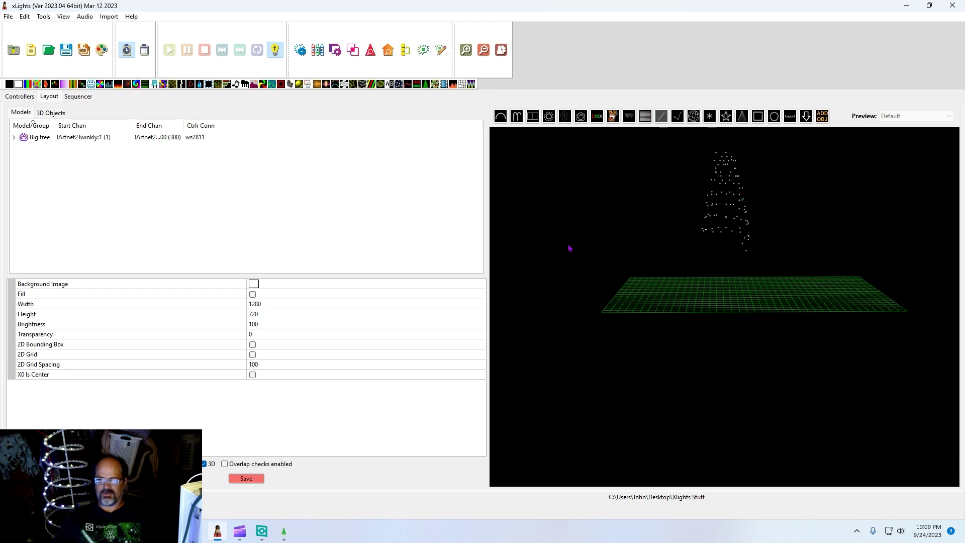
Draw a Single Line model and set it to 150 nodes per string
left_click_drag(569, 247, 703, 262)
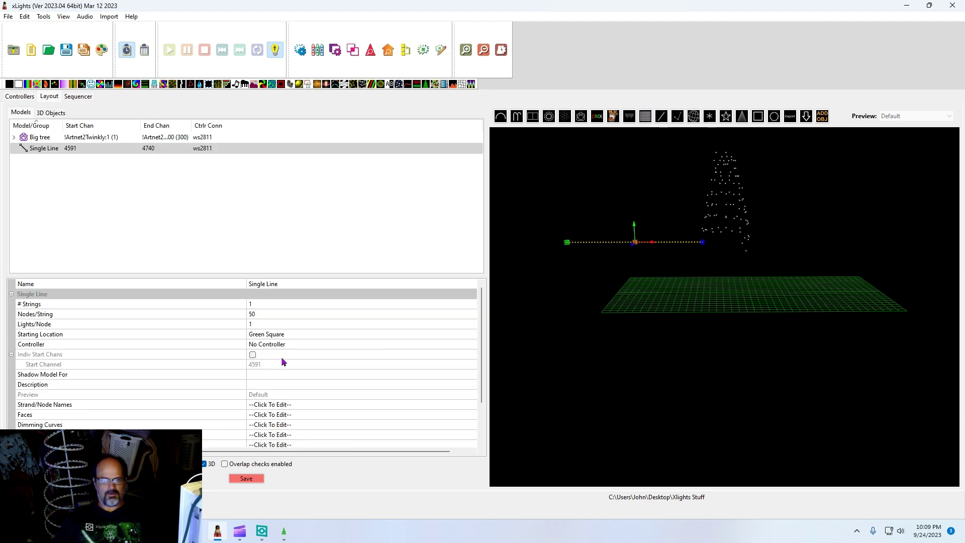
left_click(291, 307)
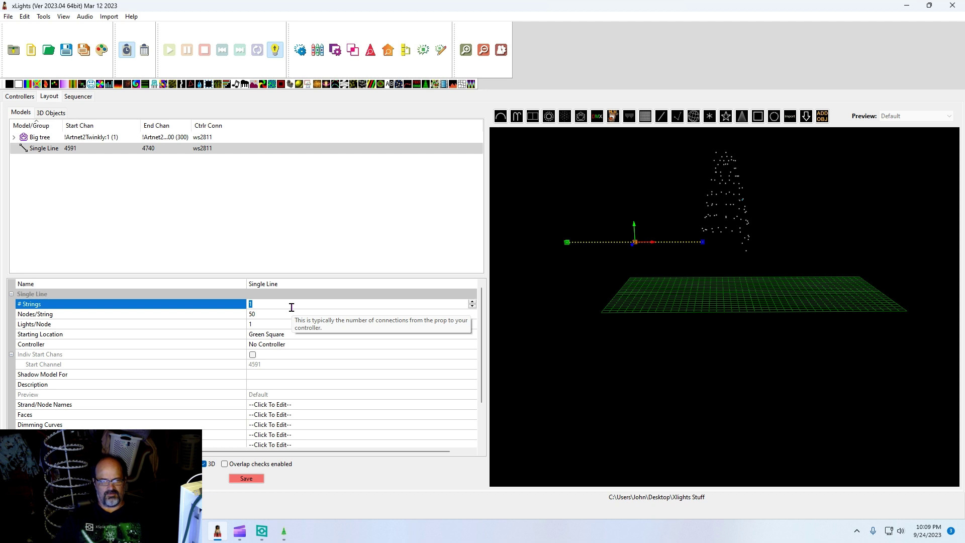
left_click(269, 312)
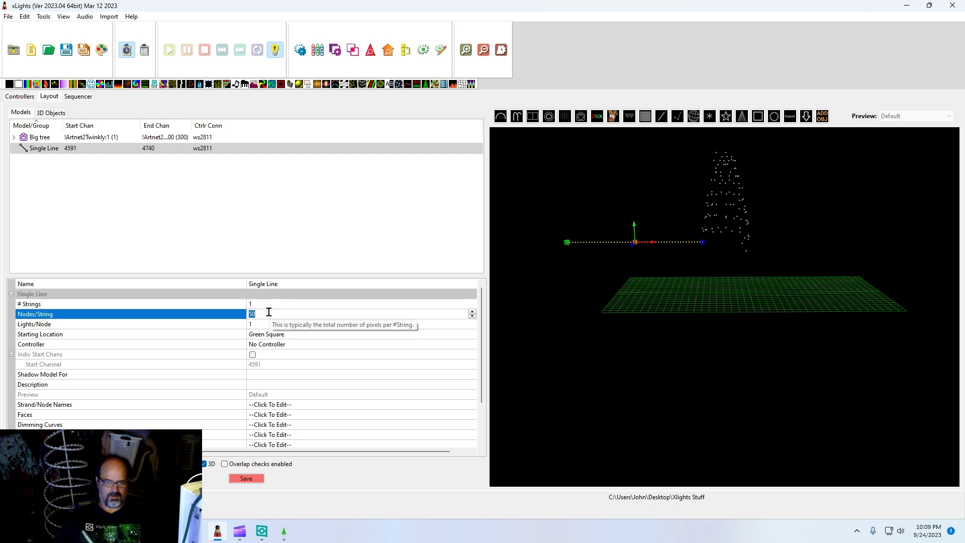
key("Home")
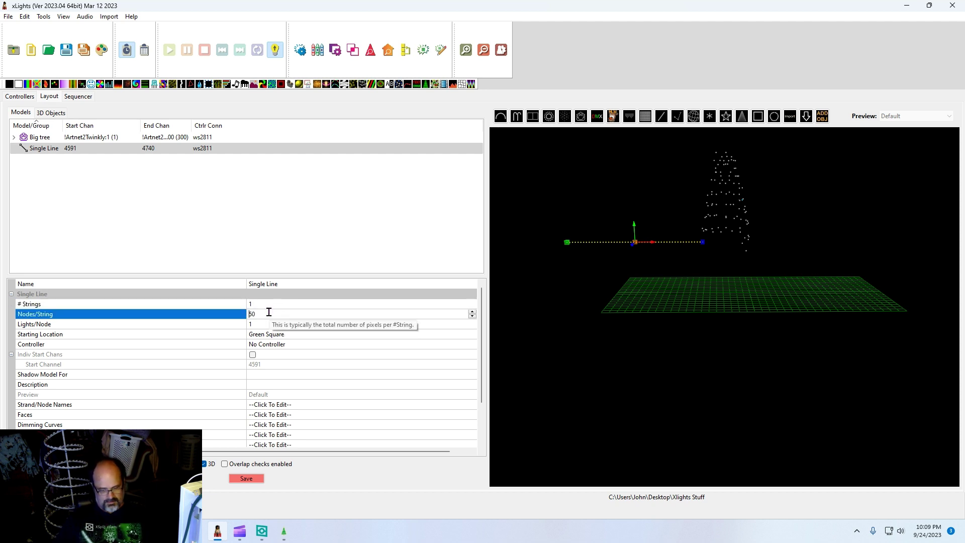
type("1")
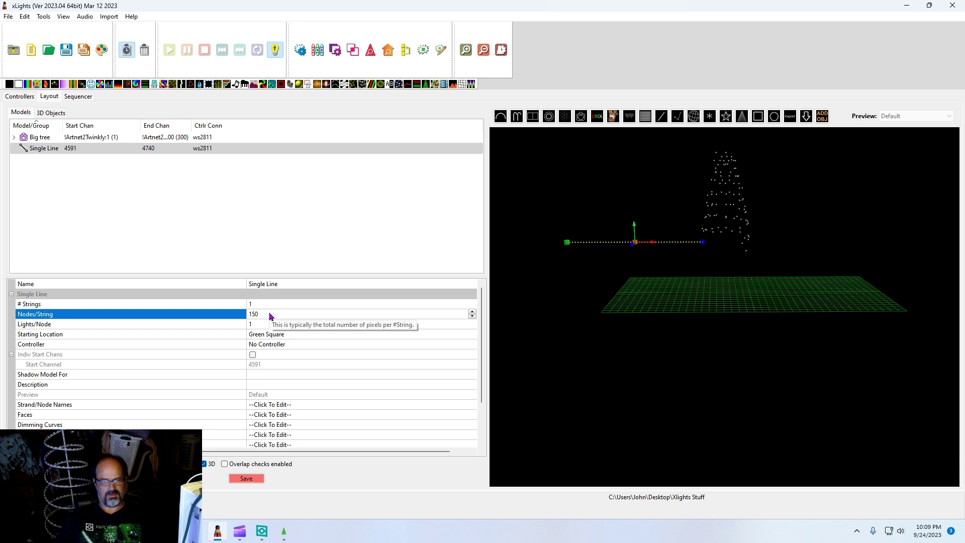
left_click(334, 367)
Set the Single Line model to Use Start Channel at !Artnet2Twinkly:301
left_click(370, 344)
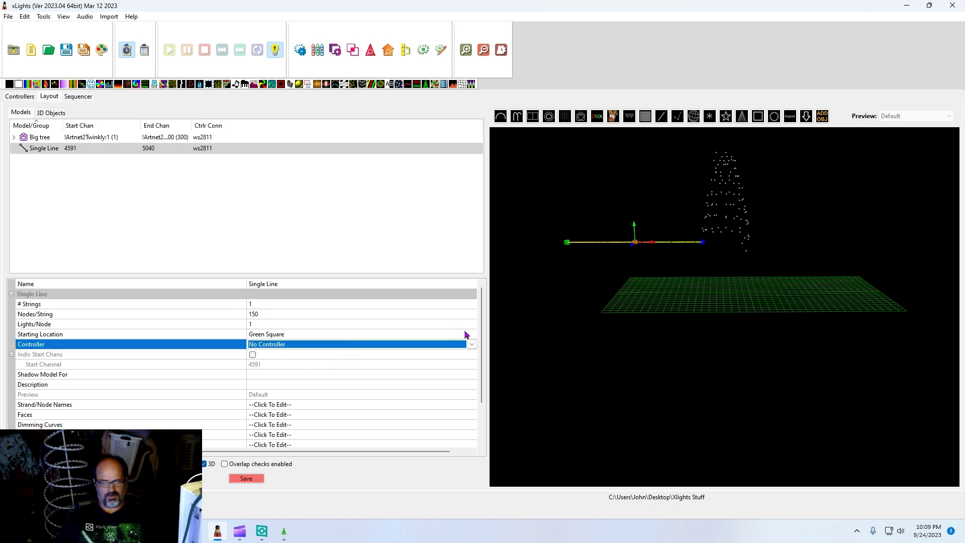
left_click(472, 344)
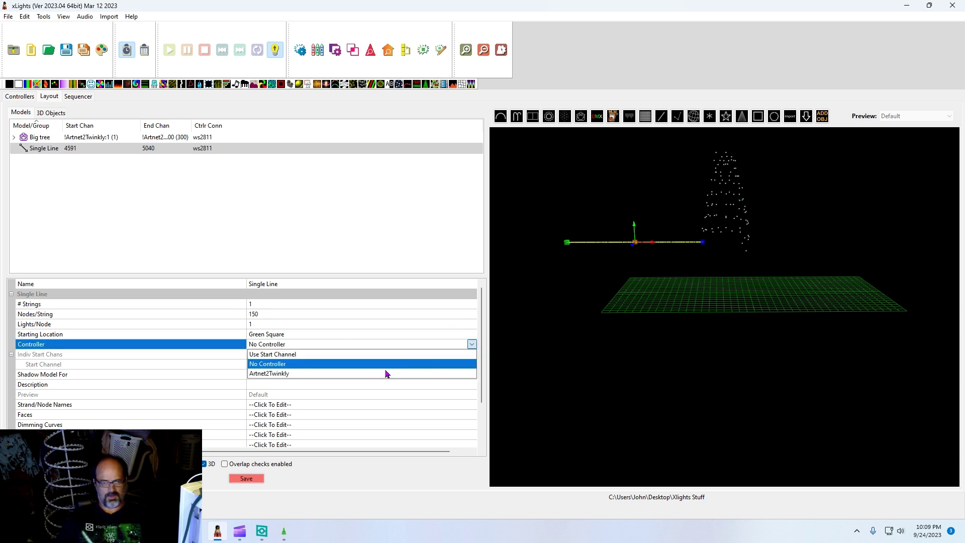
left_click(327, 355)
left_click(271, 364)
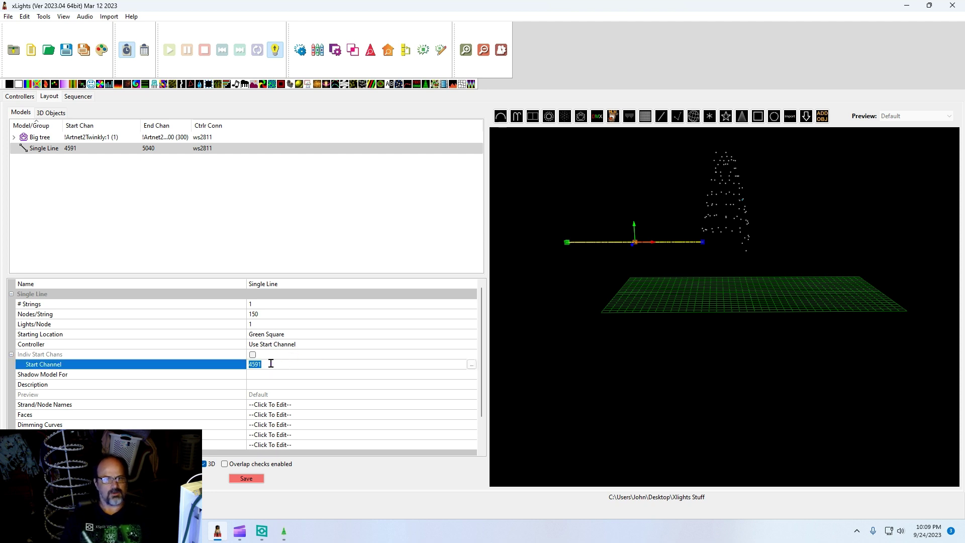
type("!Artnet")
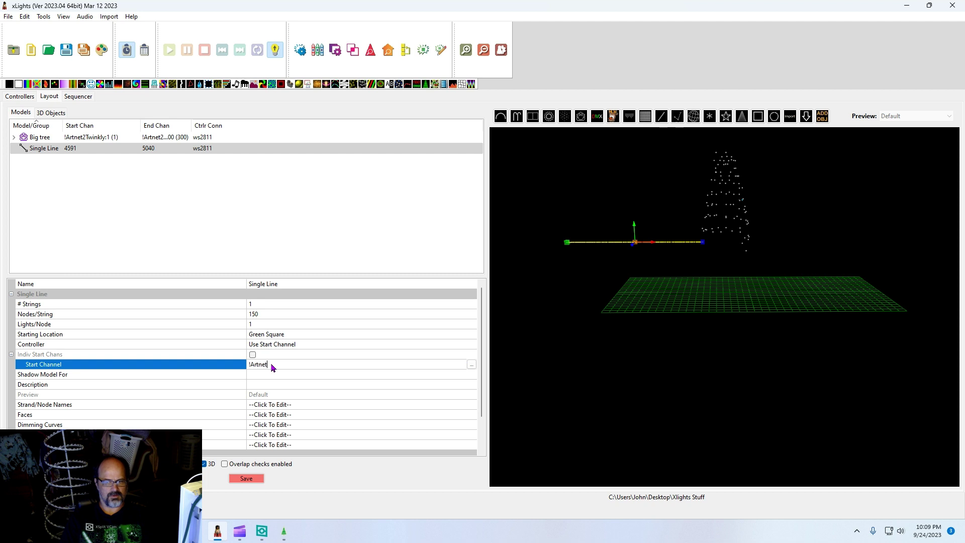
type("2Twinkly:301")
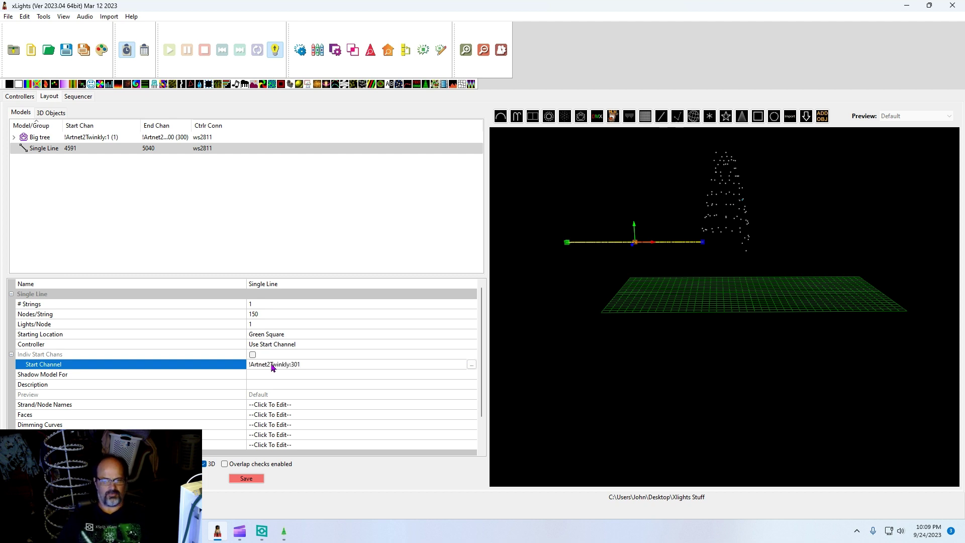
key("Return")
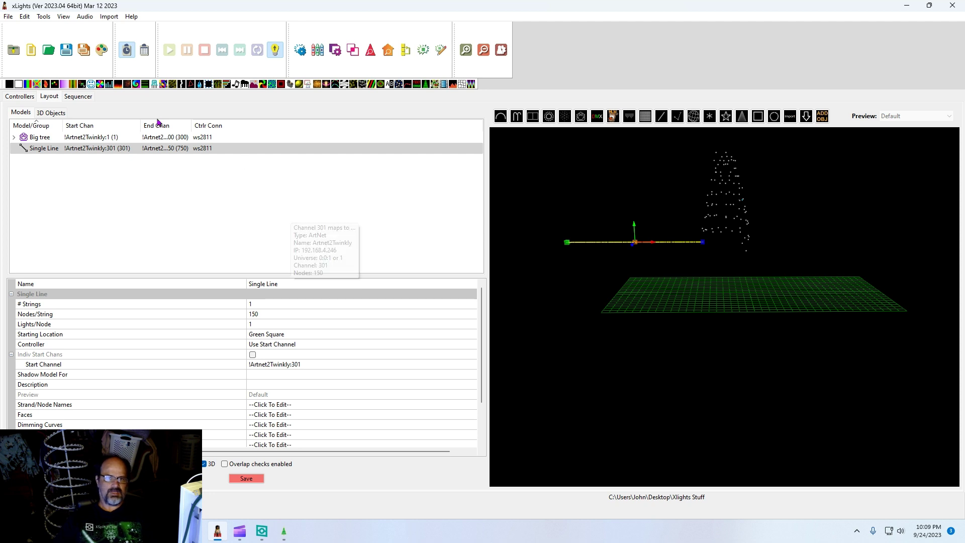
left_click(78, 96)
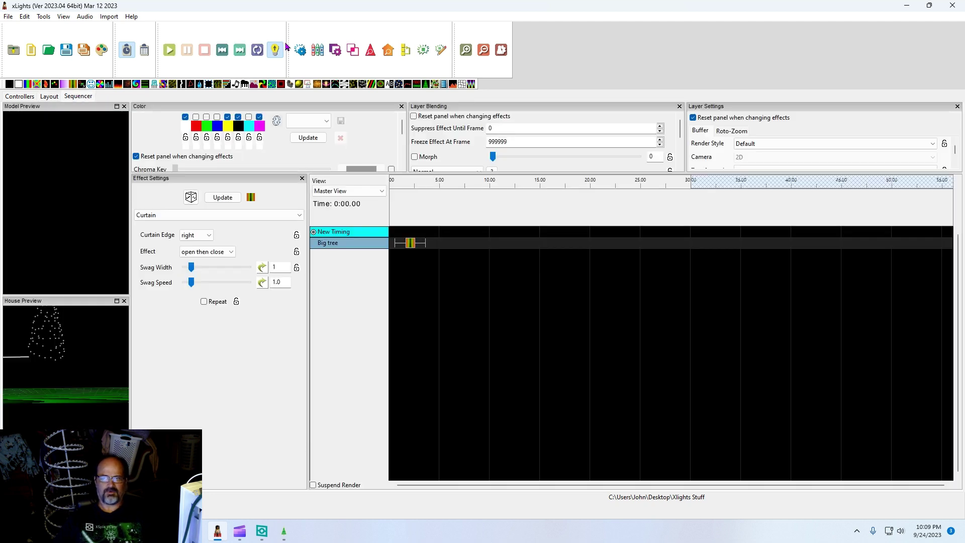
Select and preview the Curtain effect on the Big tree row
left_click(414, 247)
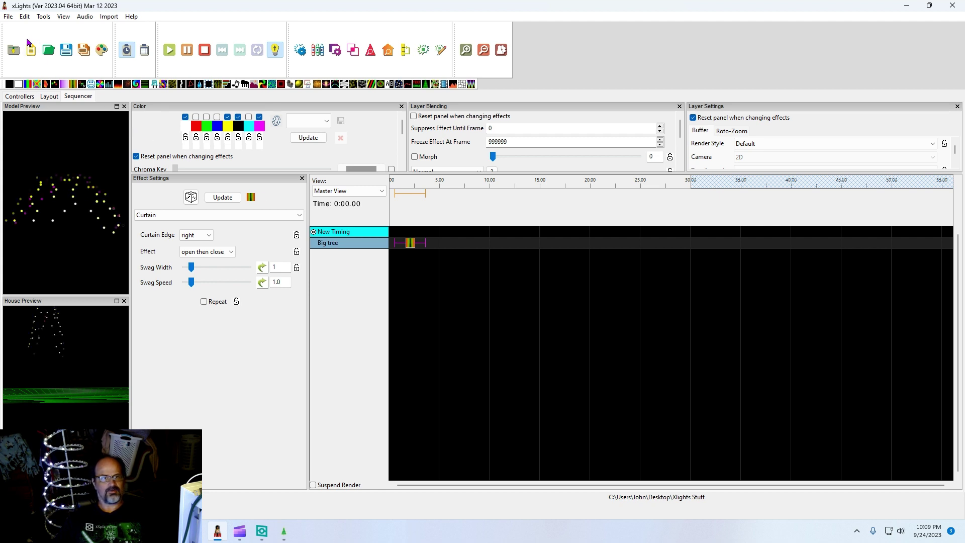
left_click(6, 17)
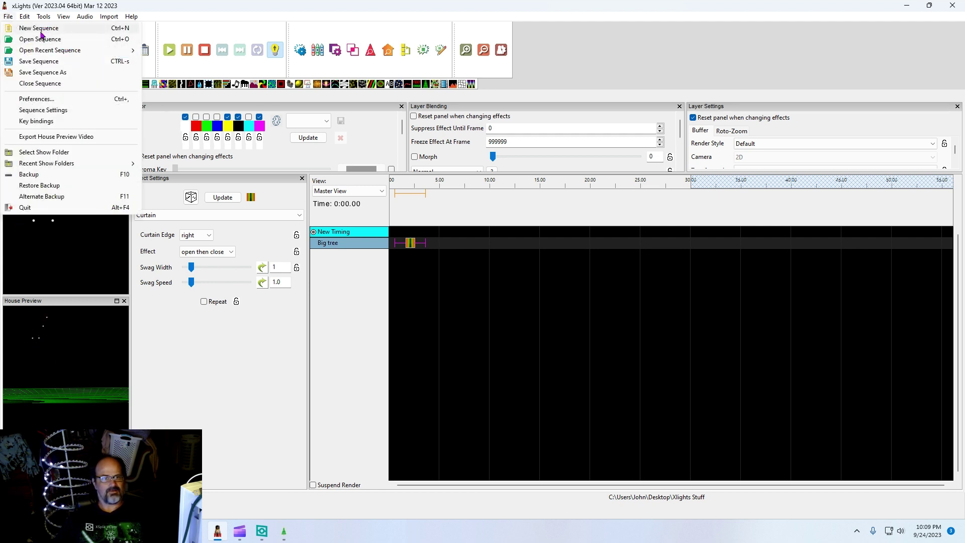
left_click(360, 303)
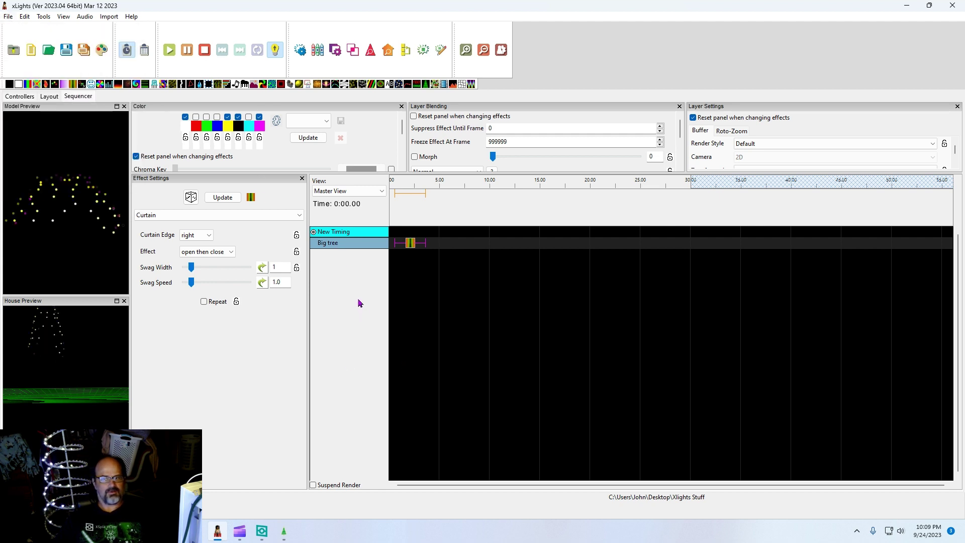
Add the Single Line model to the sequence rows via Edit Display Elements
right_click(345, 232)
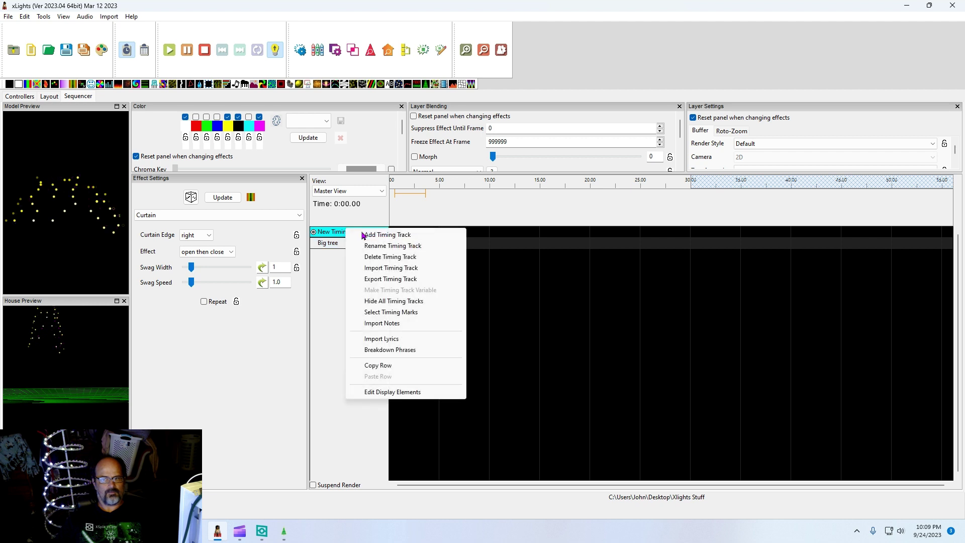
left_click(410, 392)
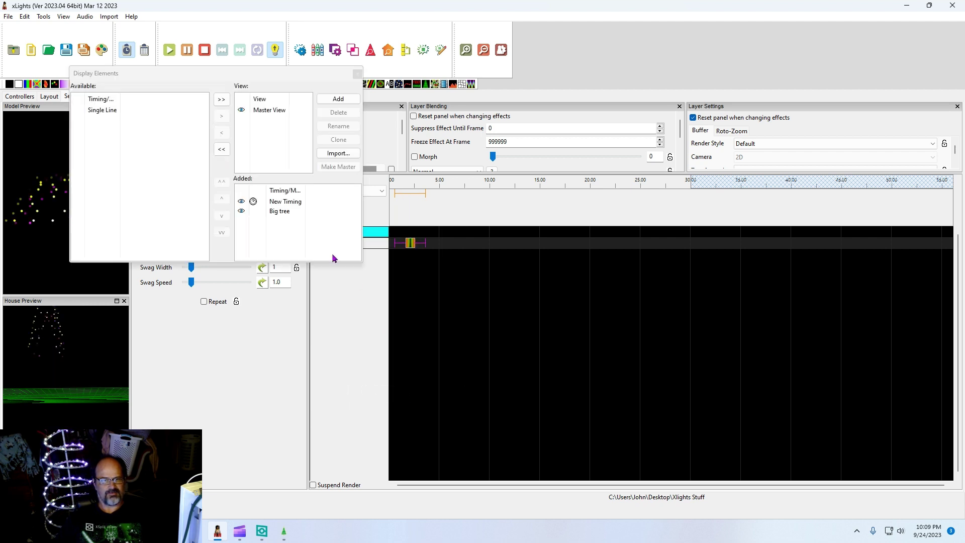
left_click(106, 111)
left_click(221, 99)
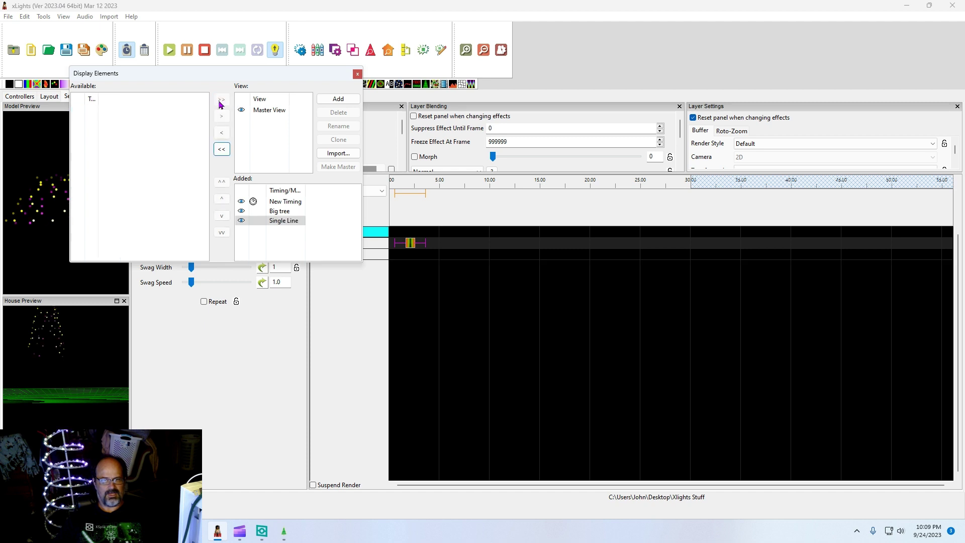
left_click(358, 75)
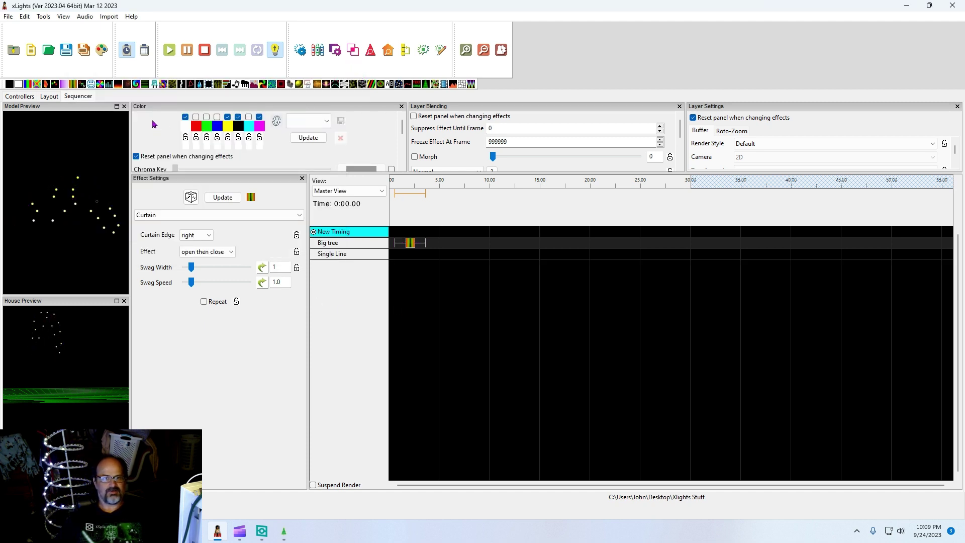
Add a one-second rainbow Butterfly effect to the Single Line row near 1.5 s and check it in the Twinkly ArtNet preview
left_click_drag(39, 84, 410, 254)
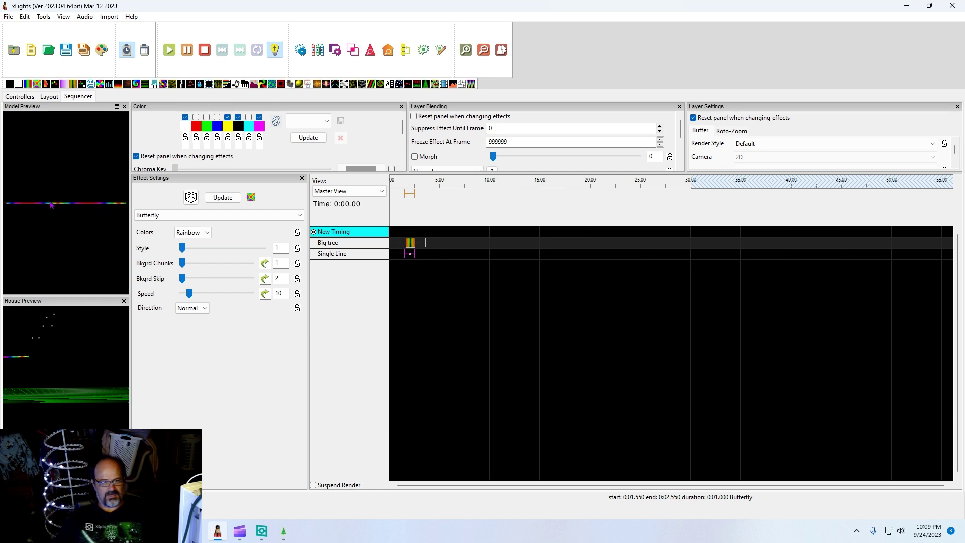
left_click(284, 531)
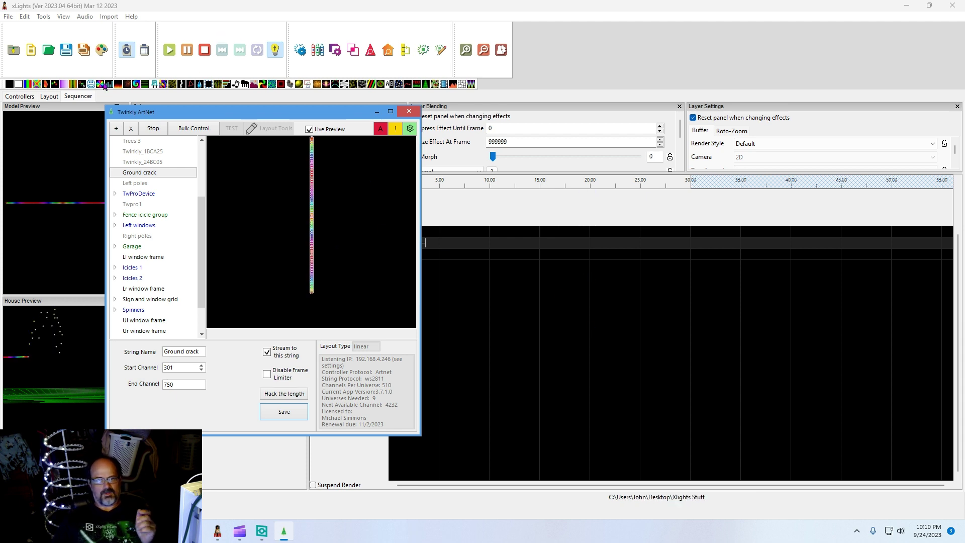
left_click(47, 96)
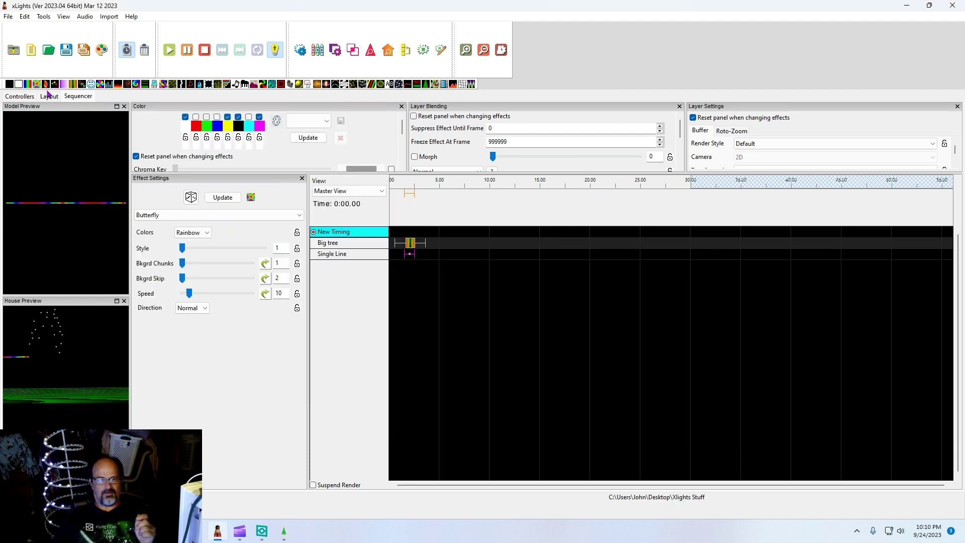
Show the Layout tab listing Big tree and the 150-node Single Line model on Artnet2Twinkly channels 301–750
left_click(48, 96)
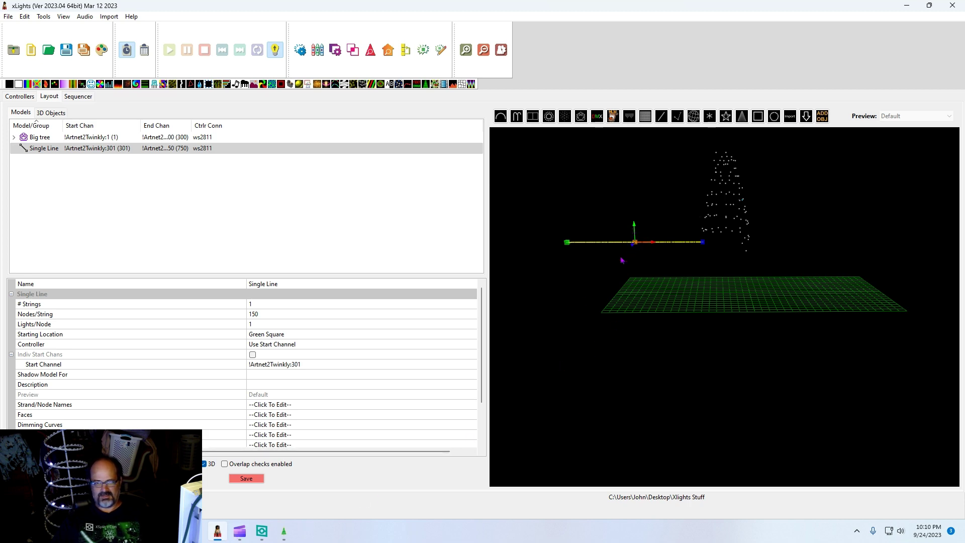
Close the Facebook tab in Edge and restore the Twinkly ArtNet window over the Lights of Elberfeld site
key("alt+Tab")
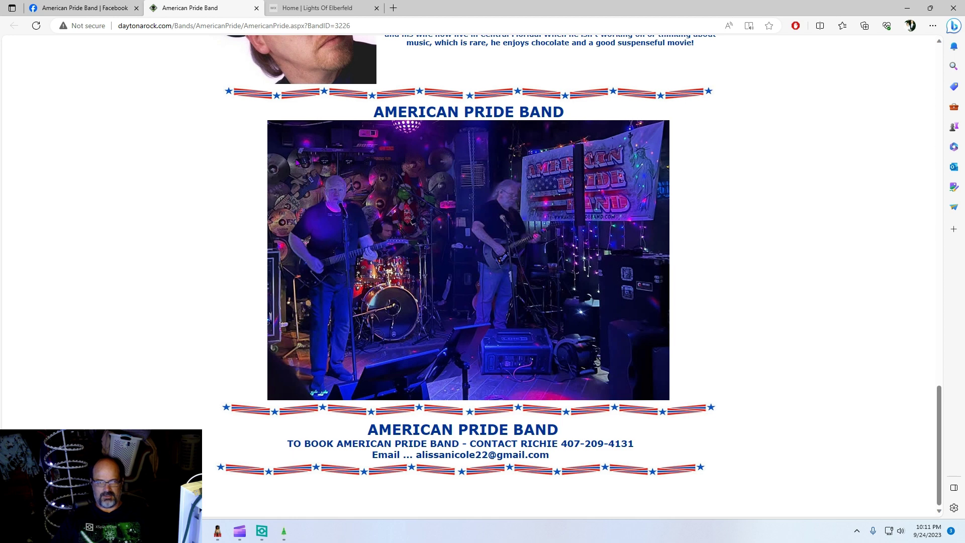
left_click(398, 27)
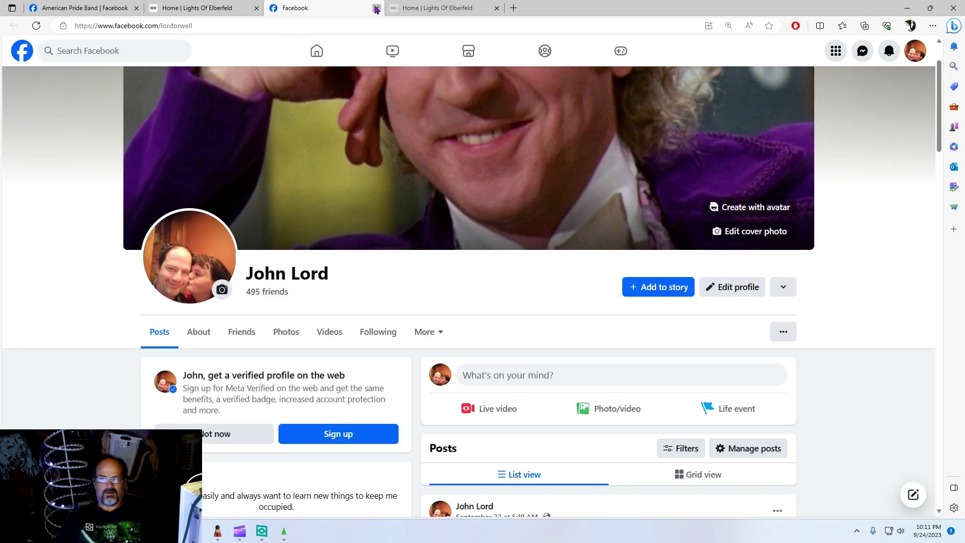
left_click(376, 8)
mouse_move(280, 535)
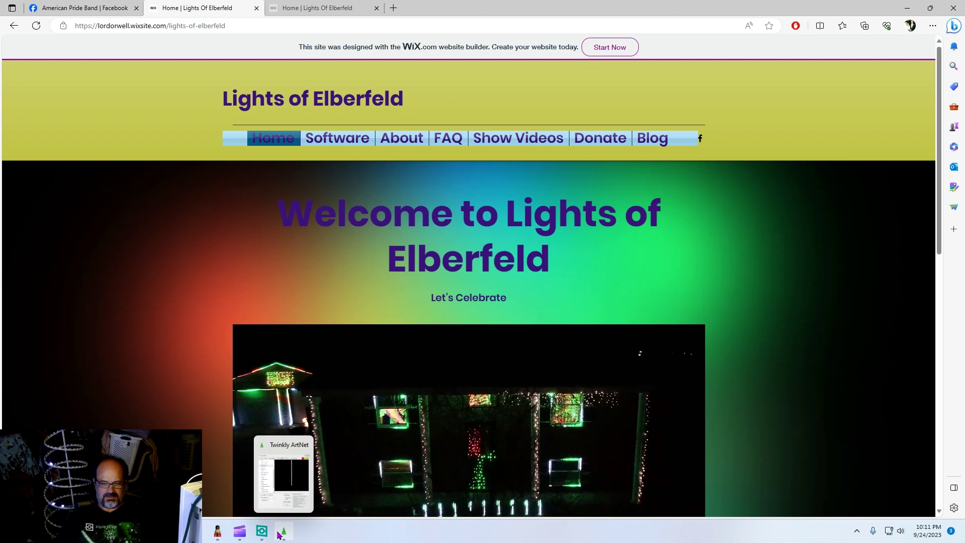
left_click(284, 507)
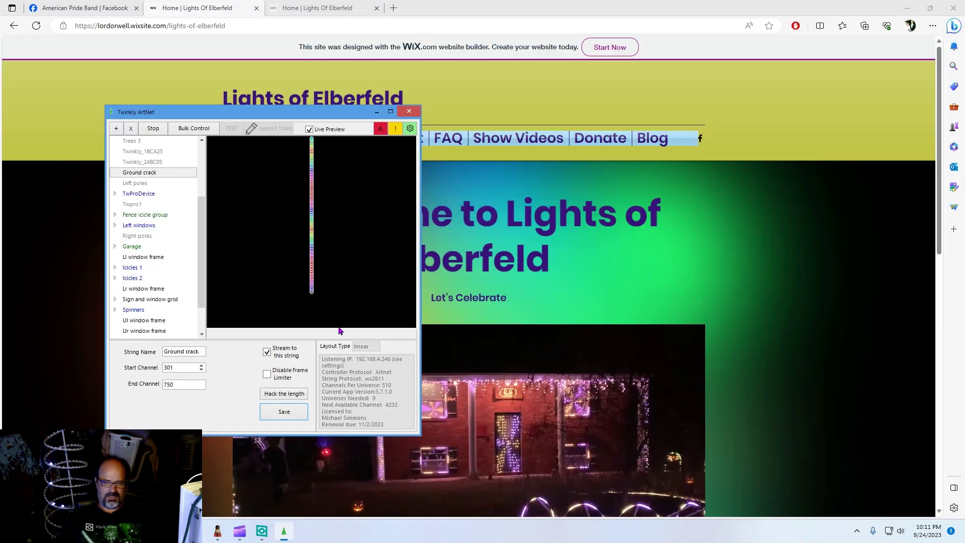